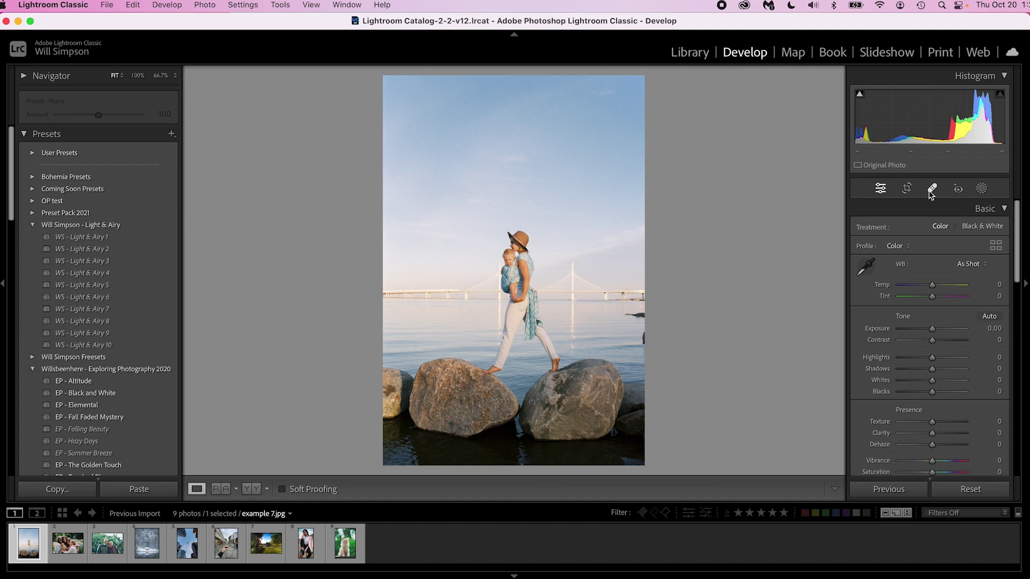
Open the person mask options for Person 1 and select Face Skin, Body Skin, Eyebrows and Lips.
{"action": "left_click", "coordinate": [981, 190]}
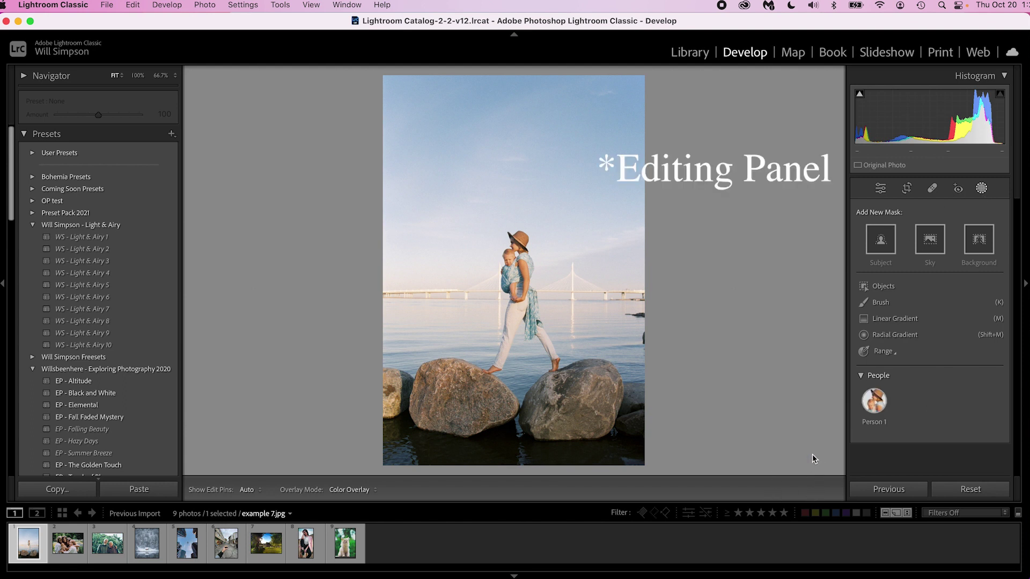
{"action": "left_click", "coordinate": [880, 189]}
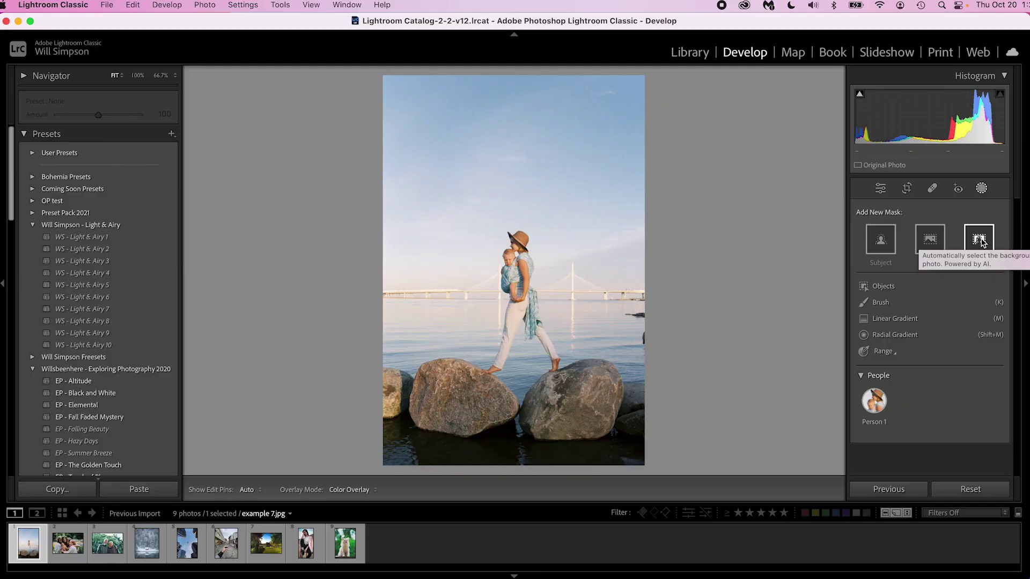
{"action": "mouse_move", "coordinate": [880, 394]}
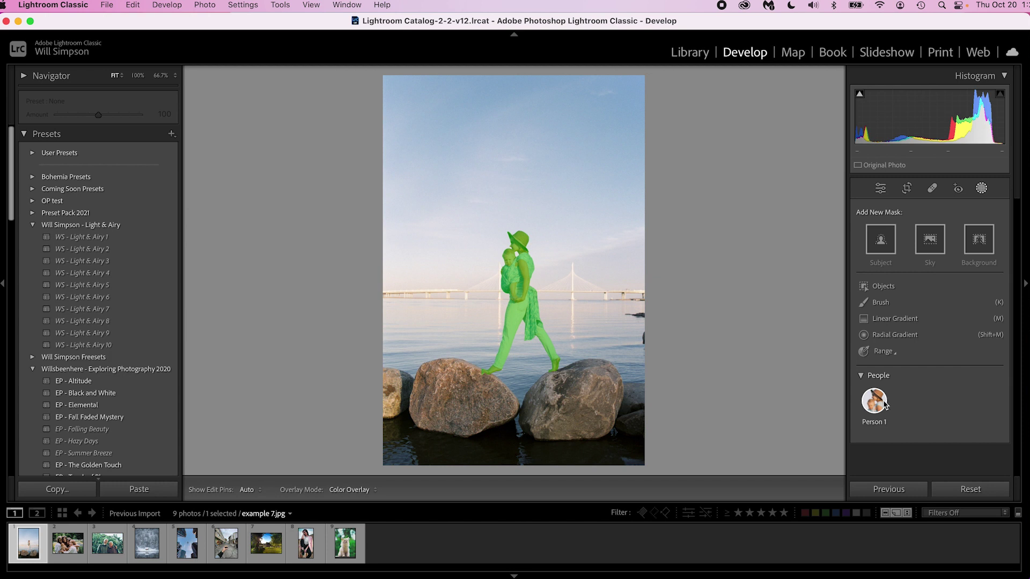
{"action": "left_click", "coordinate": [883, 403]}
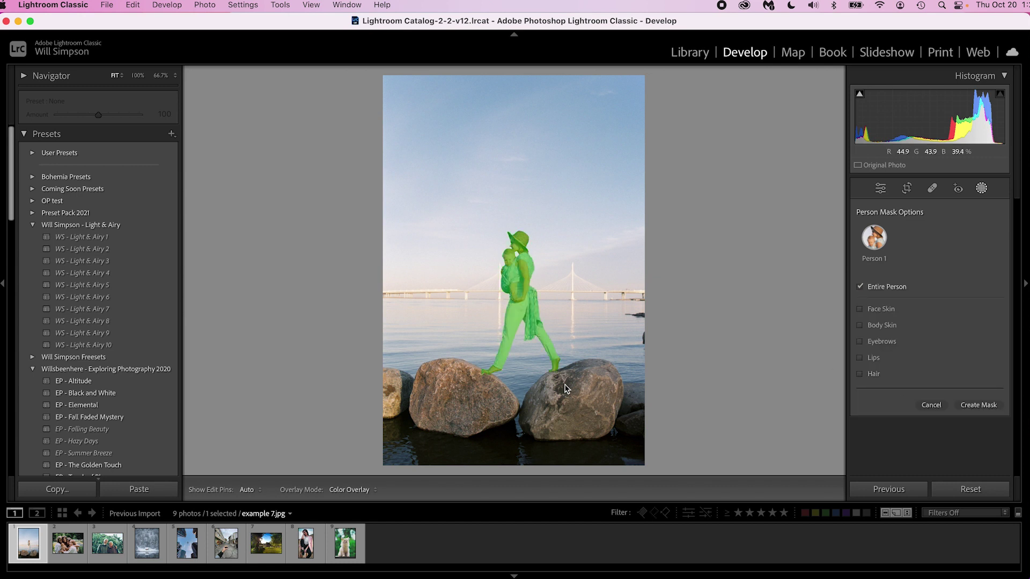
{"action": "left_click", "coordinate": [881, 311]}
{"action": "left_click", "coordinate": [880, 325]}
{"action": "left_click", "coordinate": [879, 342]}
{"action": "left_click", "coordinate": [874, 358]}
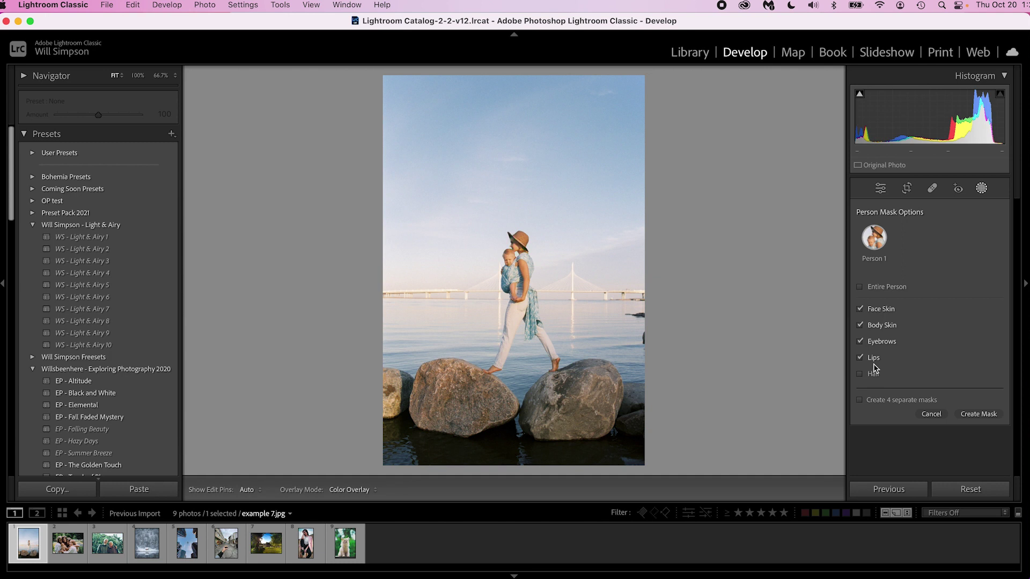
Clear the Lips, Eyebrows, Body Skin and Face Skin selections for Person 1.
{"action": "left_click", "coordinate": [874, 359]}
{"action": "left_click", "coordinate": [879, 341]}
{"action": "left_click", "coordinate": [877, 326]}
{"action": "left_click", "coordinate": [875, 310]}
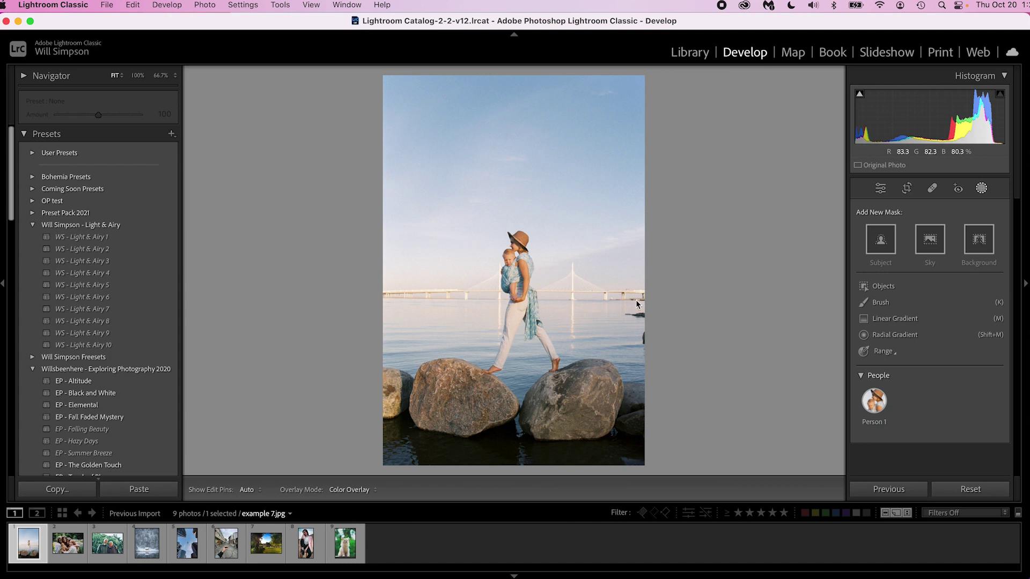
Create a subject mask and brush away part of it over the large rock under the woman's front foot.
{"action": "left_click", "coordinate": [885, 251]}
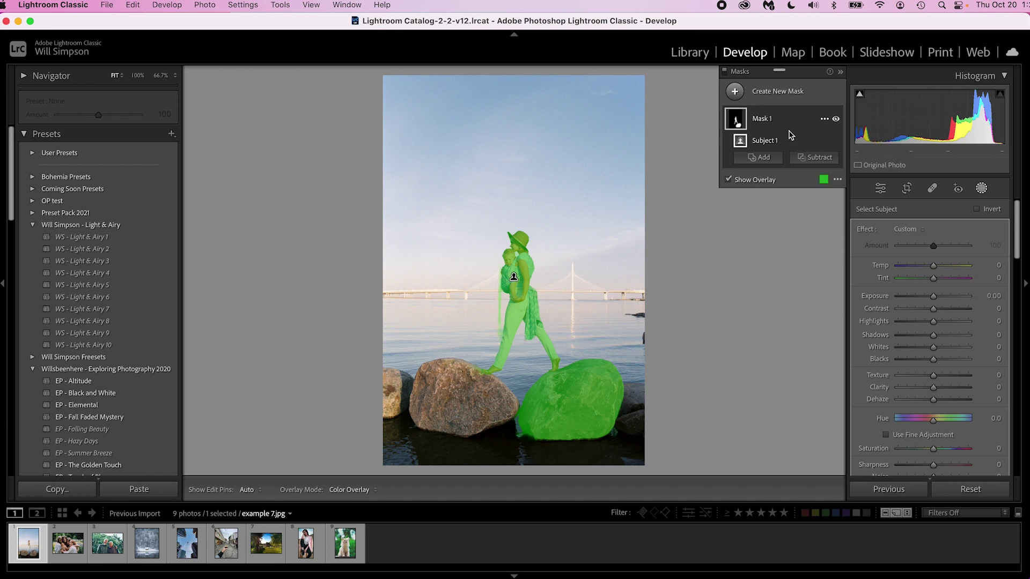
{"action": "left_click", "coordinate": [812, 157]}
{"action": "left_click", "coordinate": [829, 277]}
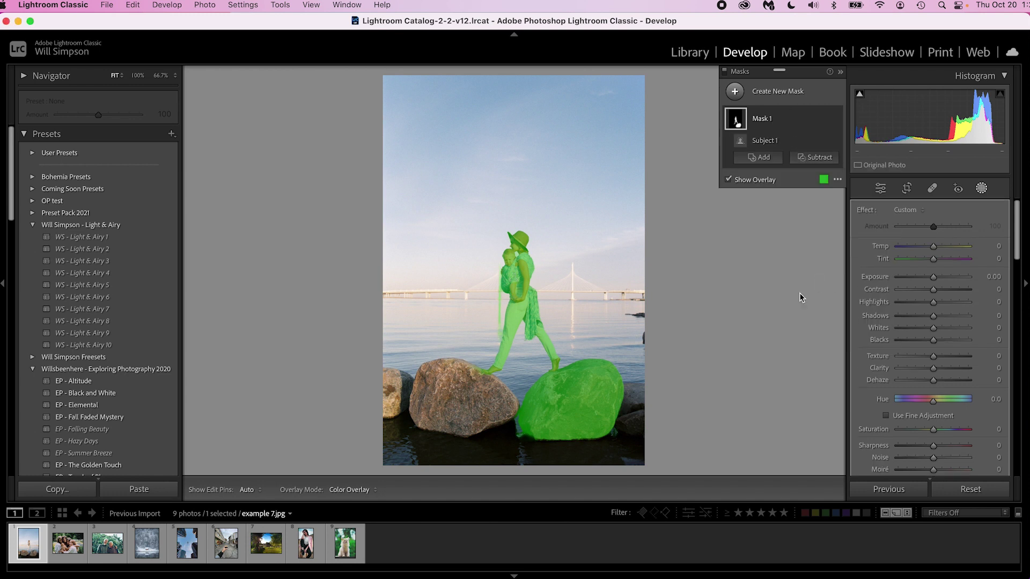
{"action": "mouse_move", "coordinate": [566, 394]}
{"action": "left_mouse_down"}
{"action": "mouse_move", "coordinate": [542, 421]}
{"action": "mouse_move", "coordinate": [559, 379]}
{"action": "mouse_move", "coordinate": [596, 370]}
{"action": "left_mouse_up"}
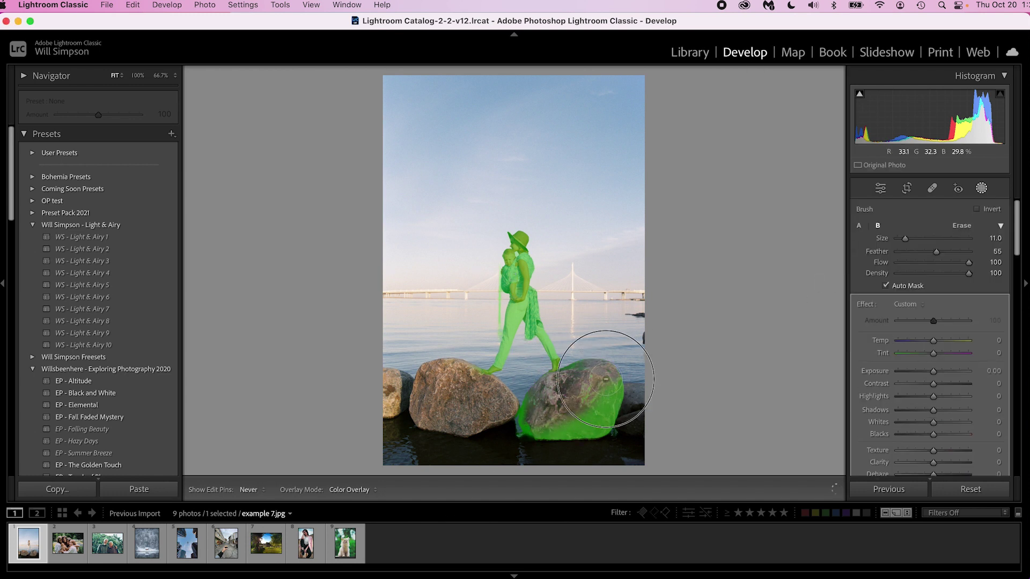
Replace the subject mask with an automatic background mask.
{"action": "left_click", "coordinate": [759, 125]}
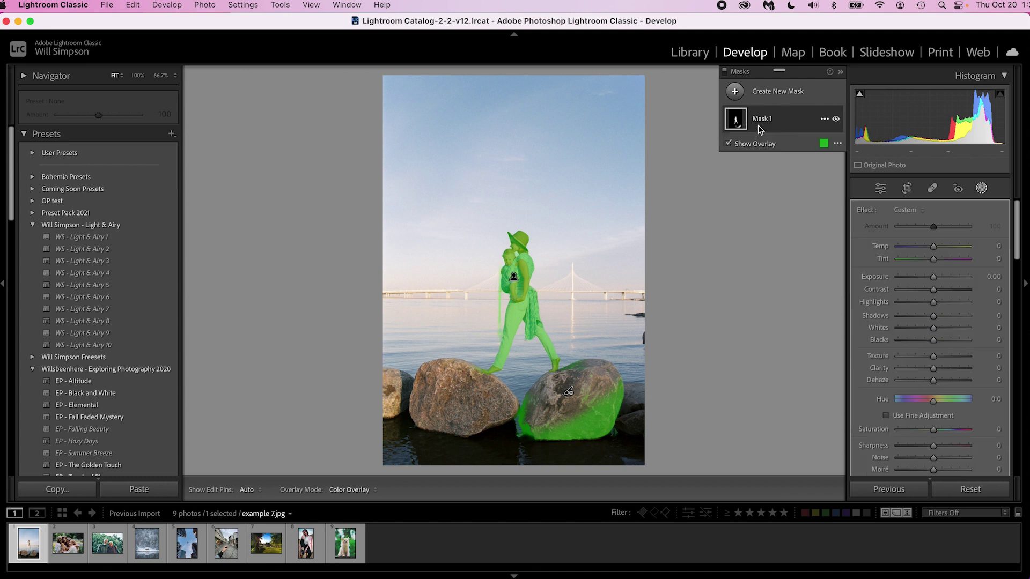
{"action": "key", "text": "Delete"}
{"action": "left_click", "coordinate": [979, 239]}
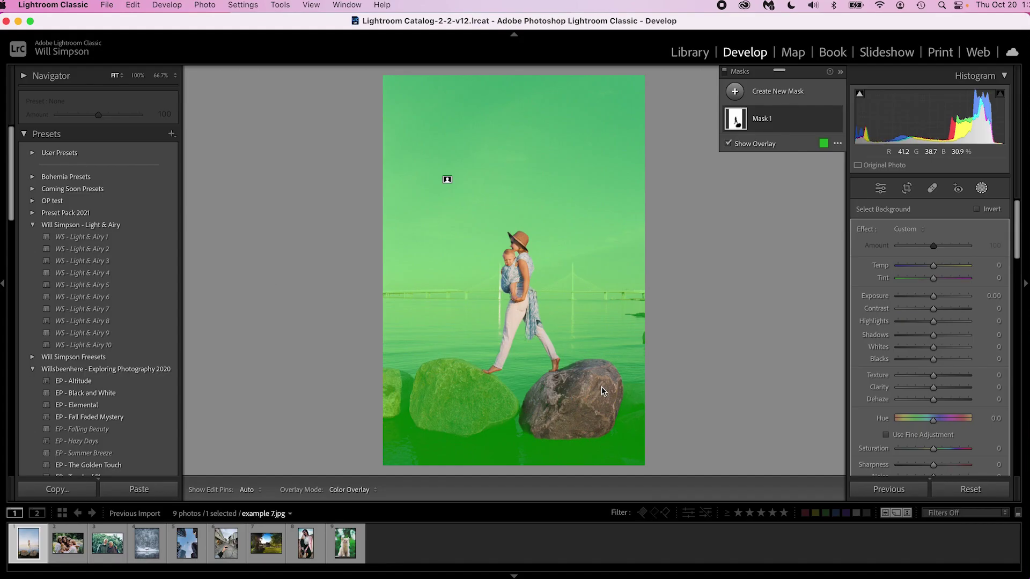
Delete the background mask and return to the options for adding a new mask.
{"action": "left_click", "coordinate": [761, 119]}
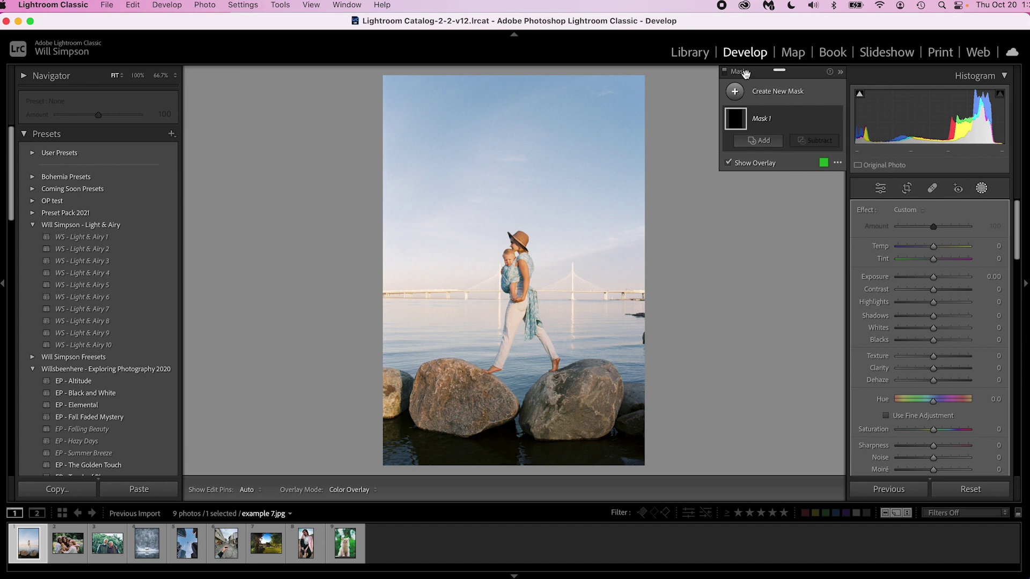
{"action": "left_click", "coordinate": [840, 73]}
{"action": "left_click", "coordinate": [981, 189]}
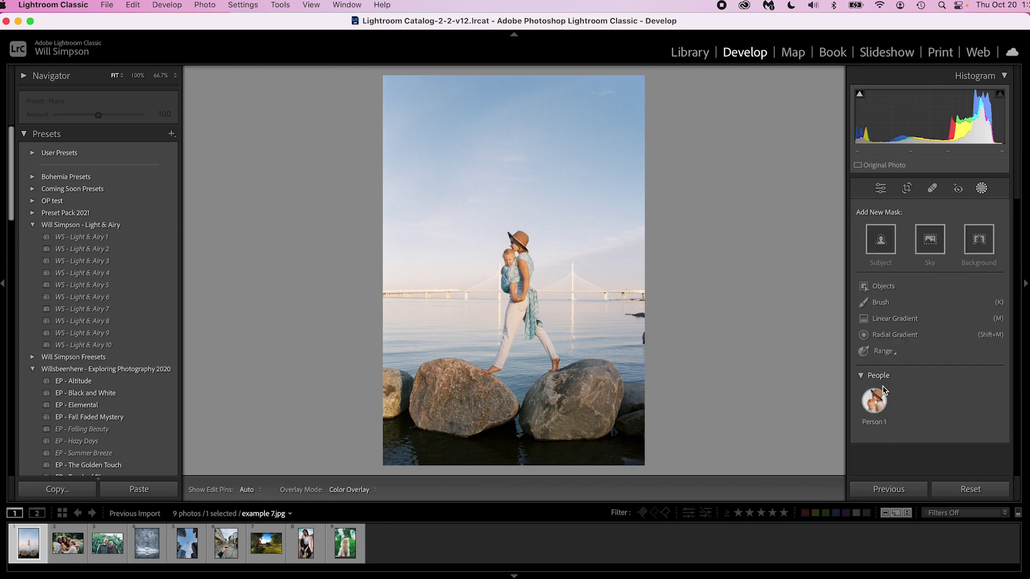
Create three separate masks for Person 1 covering Face Skin, Body Skin and Eyebrows.
{"action": "left_click", "coordinate": [875, 410]}
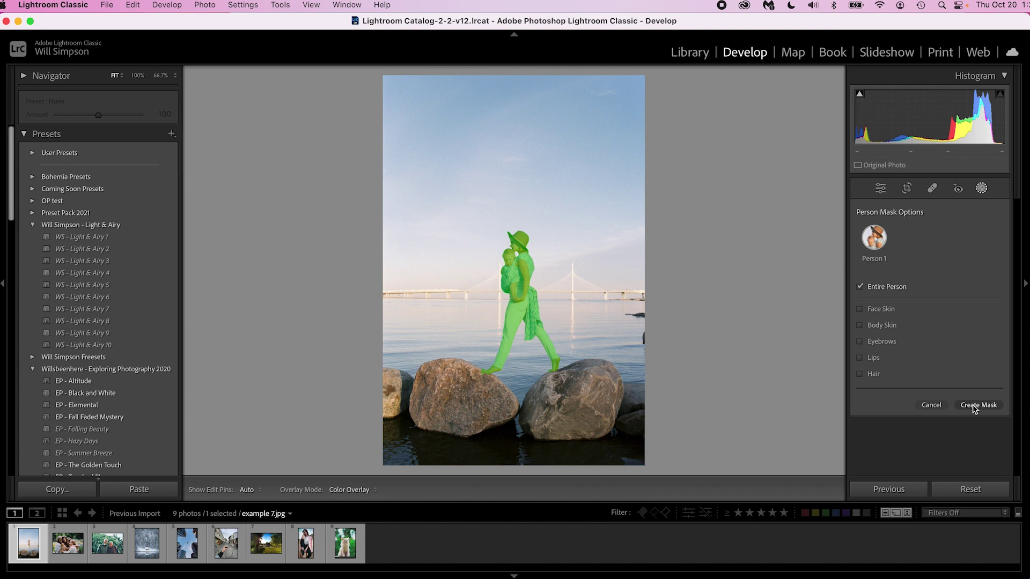
{"action": "left_click", "coordinate": [880, 311]}
{"action": "left_click", "coordinate": [880, 327]}
{"action": "left_click", "coordinate": [880, 343]}
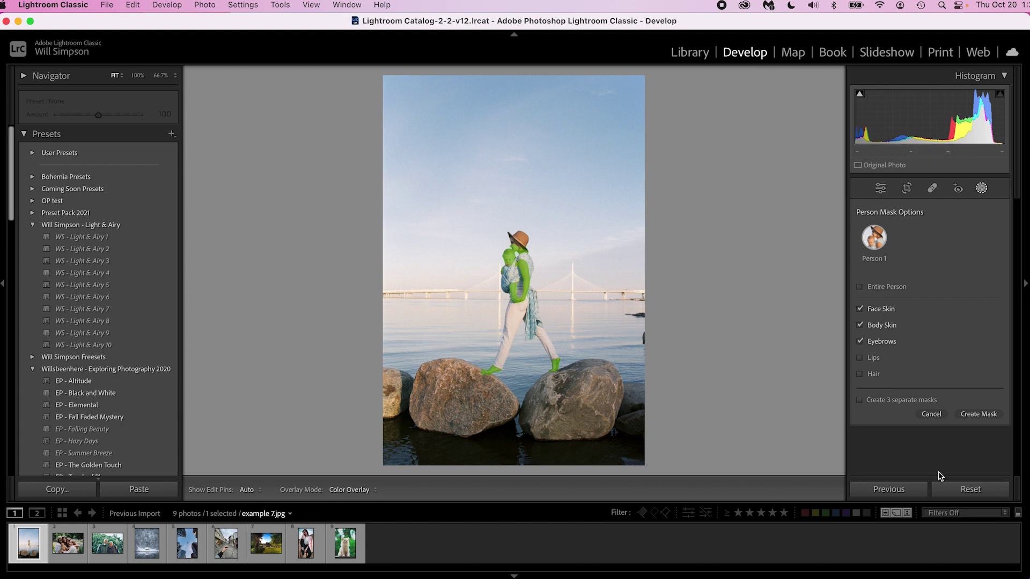
{"action": "left_click", "coordinate": [892, 403]}
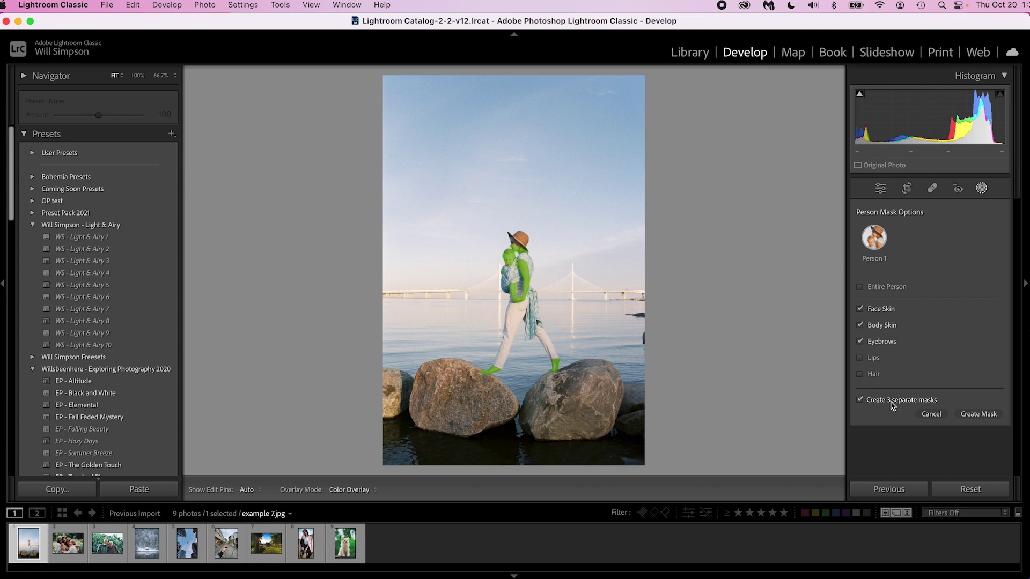
{"action": "left_click", "coordinate": [975, 415]}
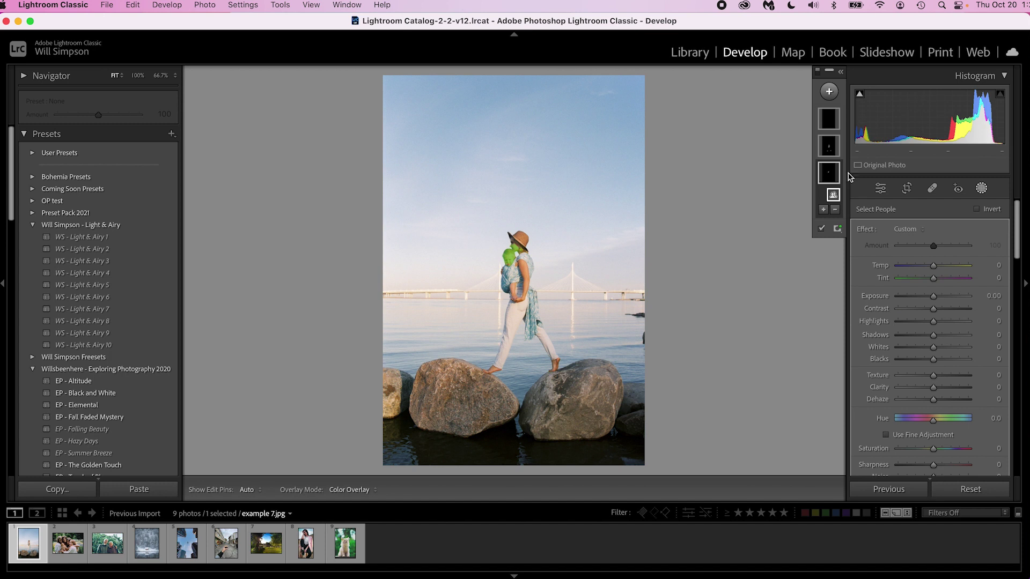
Expand the mask list, select the body skin mask and check its Rename dialog without changing the name.
{"action": "left_click", "coordinate": [842, 72]}
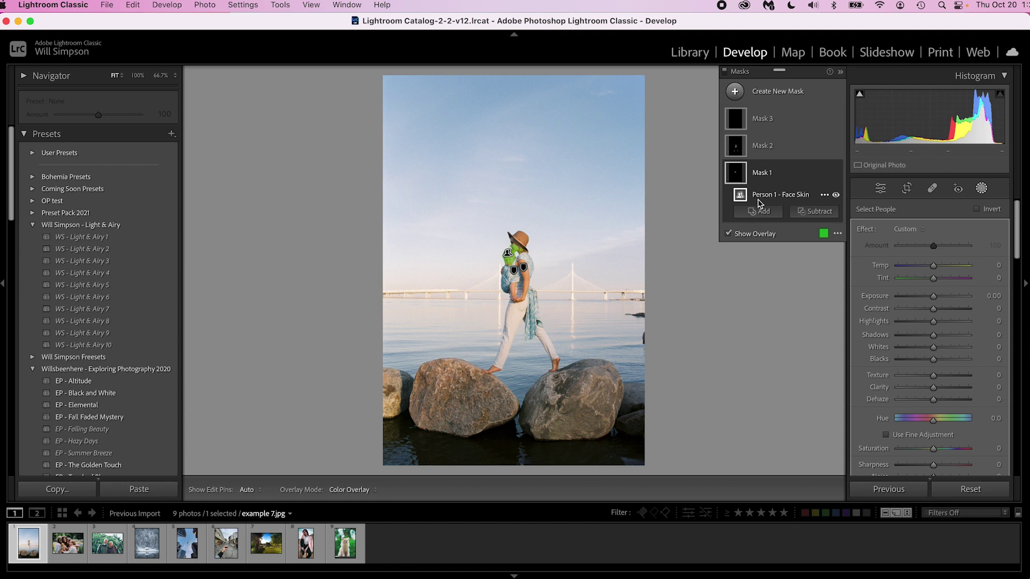
{"action": "left_click", "coordinate": [771, 155]}
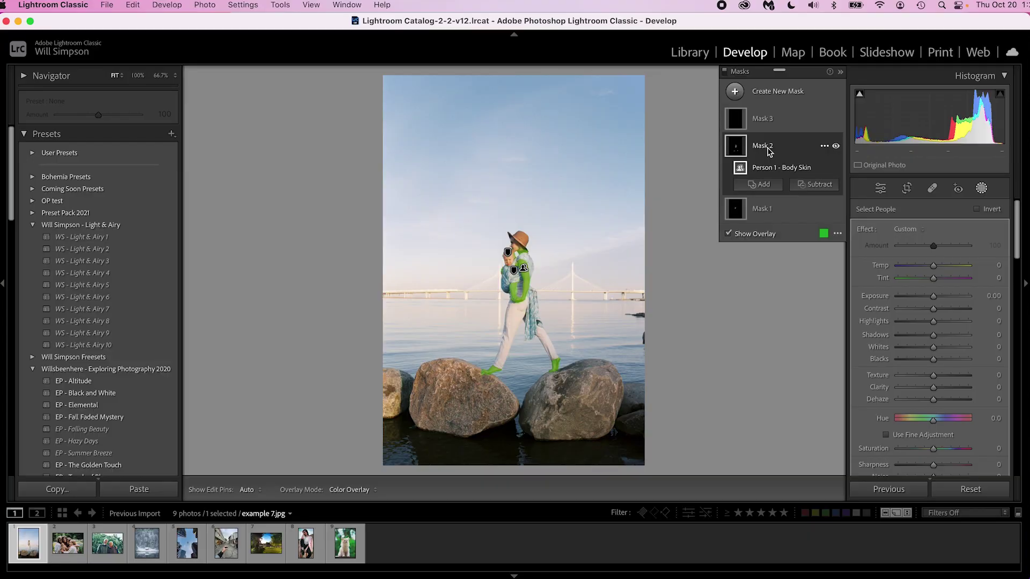
{"action": "double_click", "coordinate": [769, 152]}
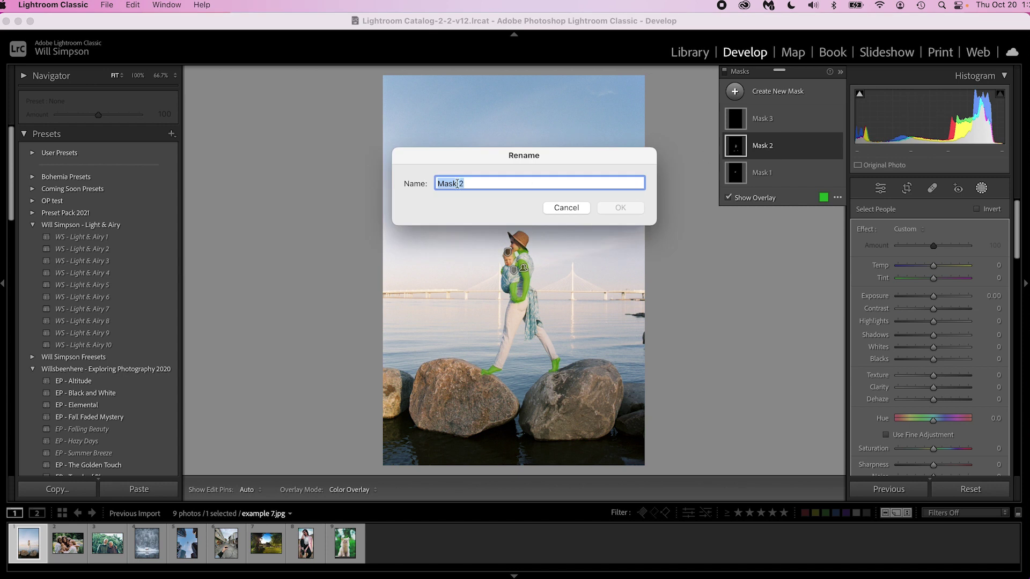
{"action": "left_click", "coordinate": [566, 208]}
Examine the commands available for Mask 2 and Mask 3, such as invert, duplicate, intersect and delete.
{"action": "left_click", "coordinate": [822, 149]}
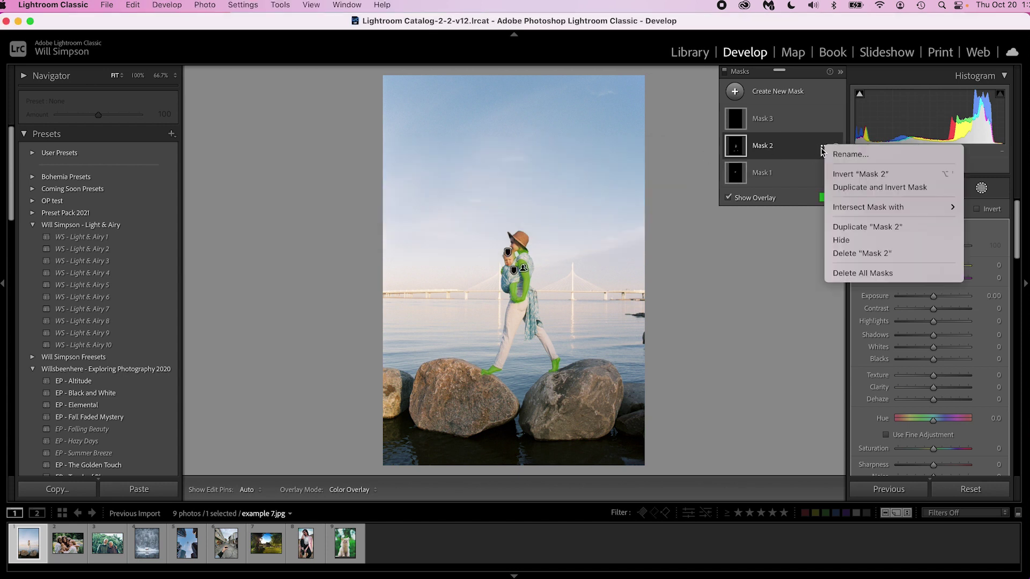
{"action": "left_click", "coordinate": [779, 157]}
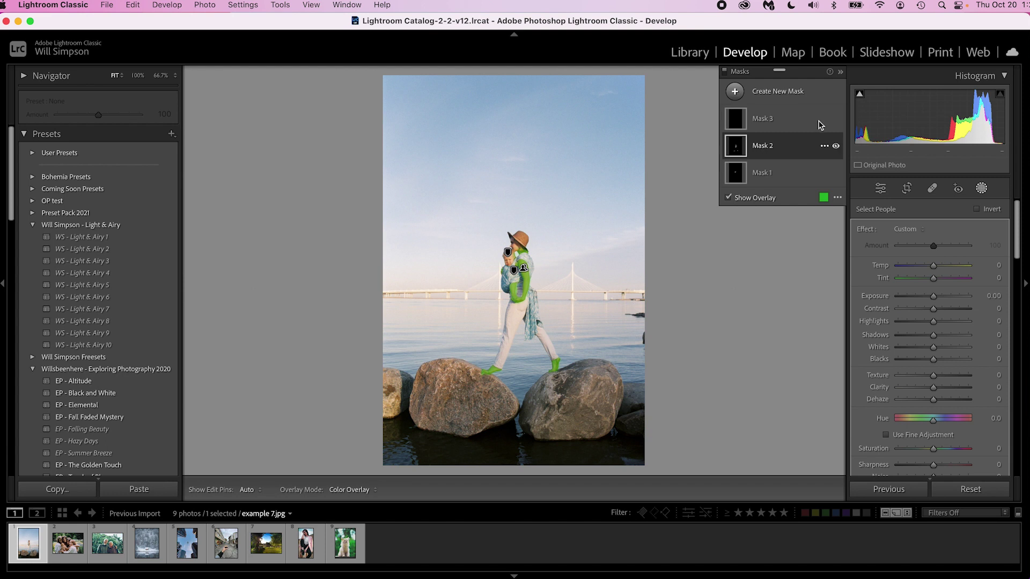
{"action": "left_click", "coordinate": [837, 198]}
{"action": "left_click", "coordinate": [824, 119]}
{"action": "left_click", "coordinate": [824, 118]}
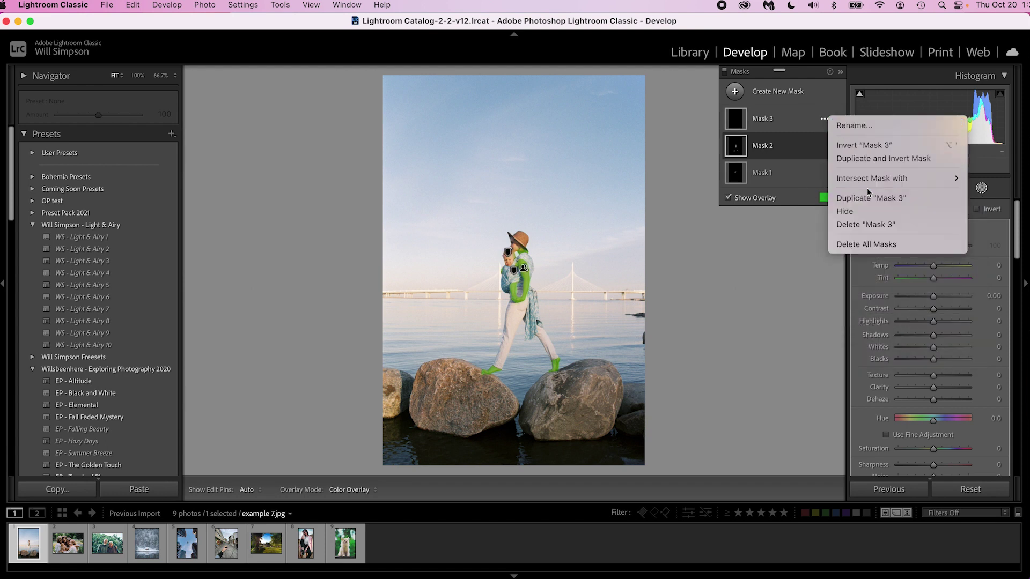
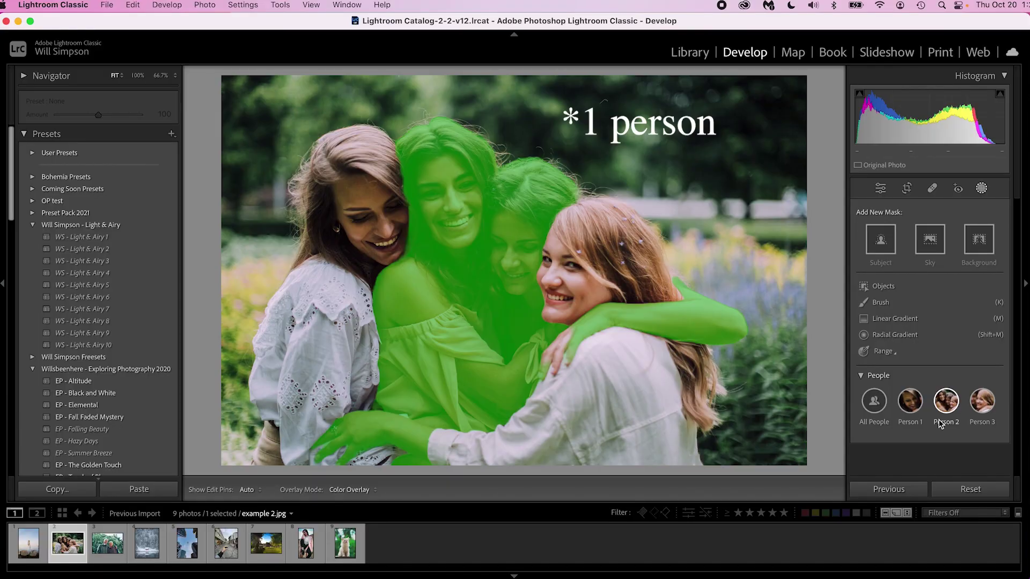
Delete the background mask from the group portrait and return to the options for adding a new mask.
{"action": "mouse_move", "coordinate": [980, 412]}
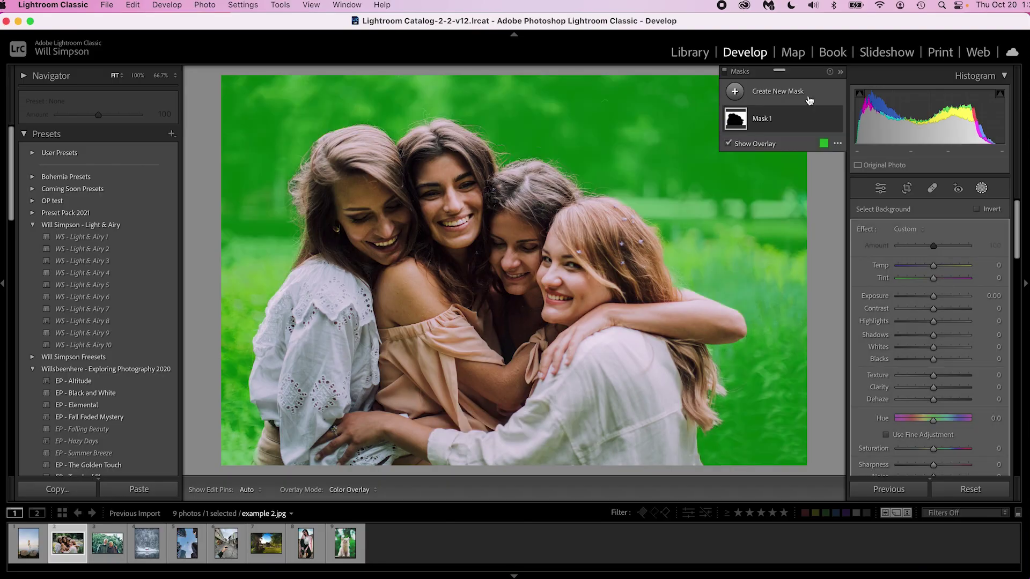
{"action": "left_click", "coordinate": [778, 110]}
{"action": "key", "text": "Delete"}
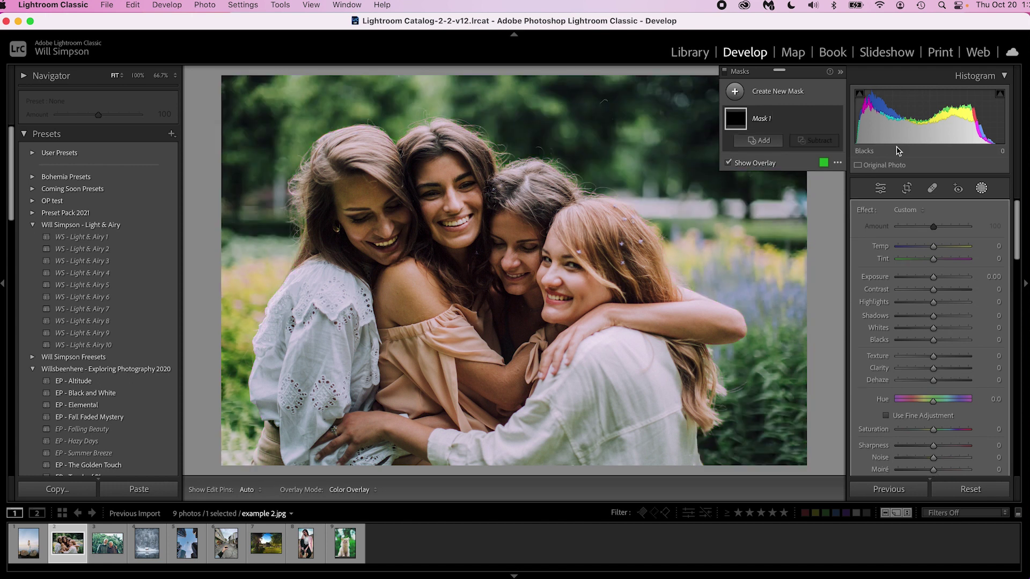
{"action": "left_click", "coordinate": [981, 189]}
{"action": "left_click", "coordinate": [980, 190]}
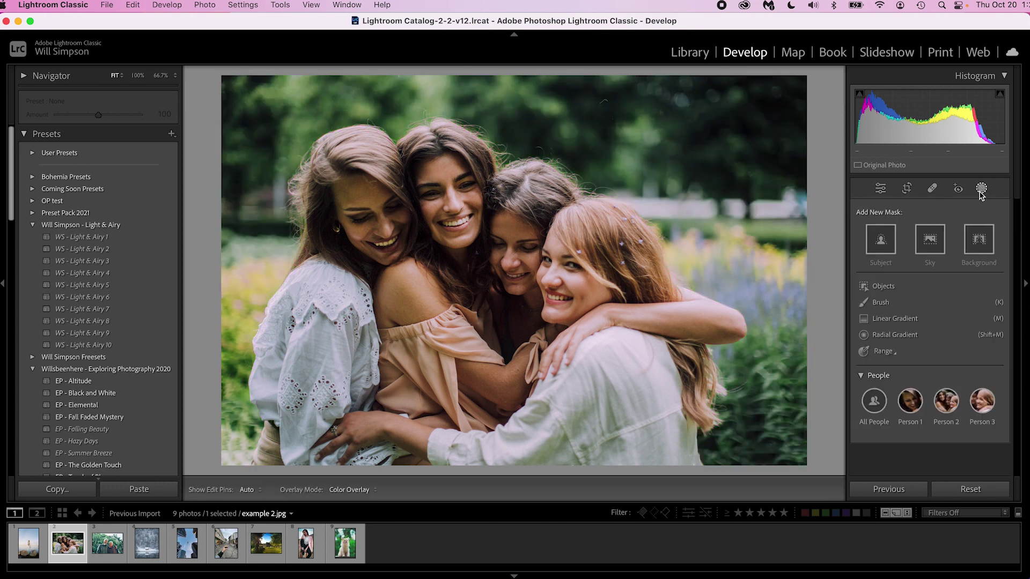
Create a subject mask covering the four women and delete it.
{"action": "left_click", "coordinate": [881, 241]}
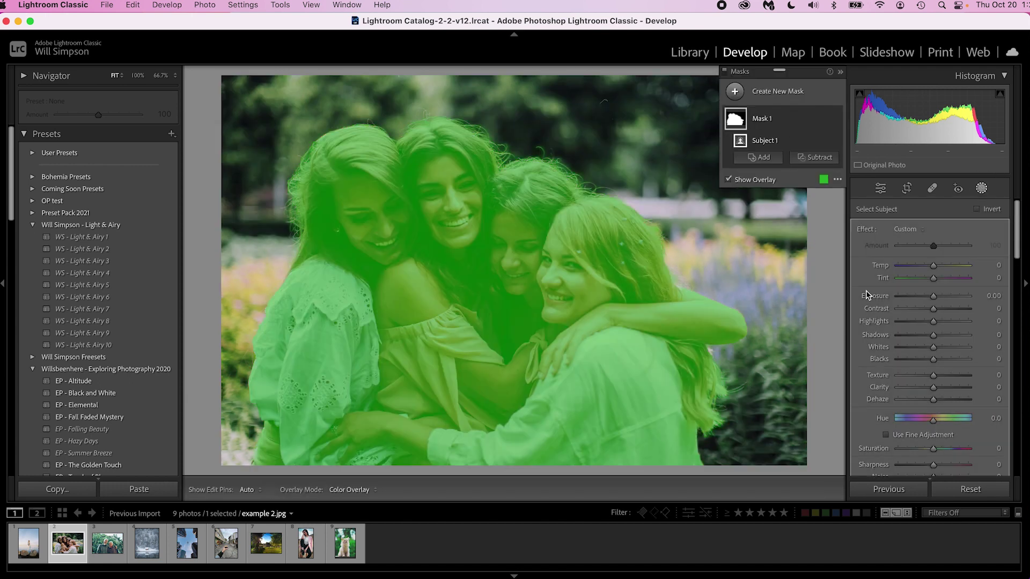
{"action": "left_click", "coordinate": [774, 121]}
{"action": "key", "text": "Delete"}
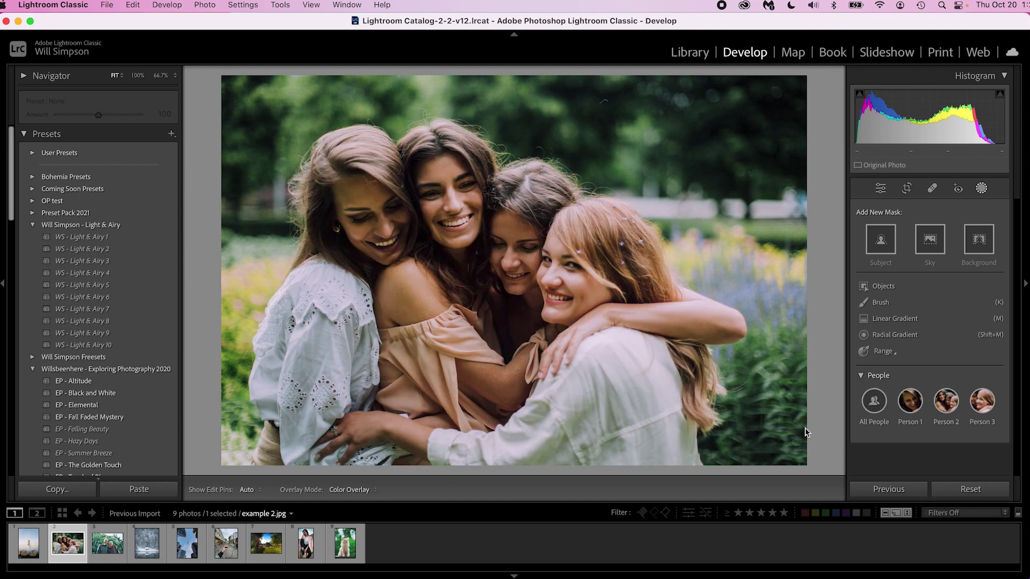
Open example 3.jpg and create an object mask of the snow-covered cabin by brushing over it with Select Objects.
{"action": "left_click", "coordinate": [148, 544]}
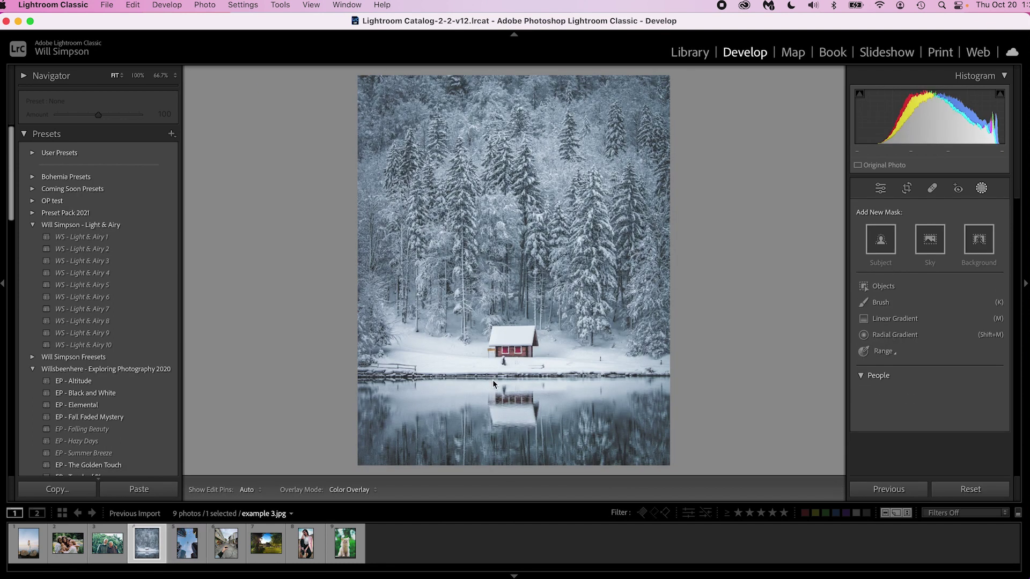
{"action": "left_click", "coordinate": [884, 286]}
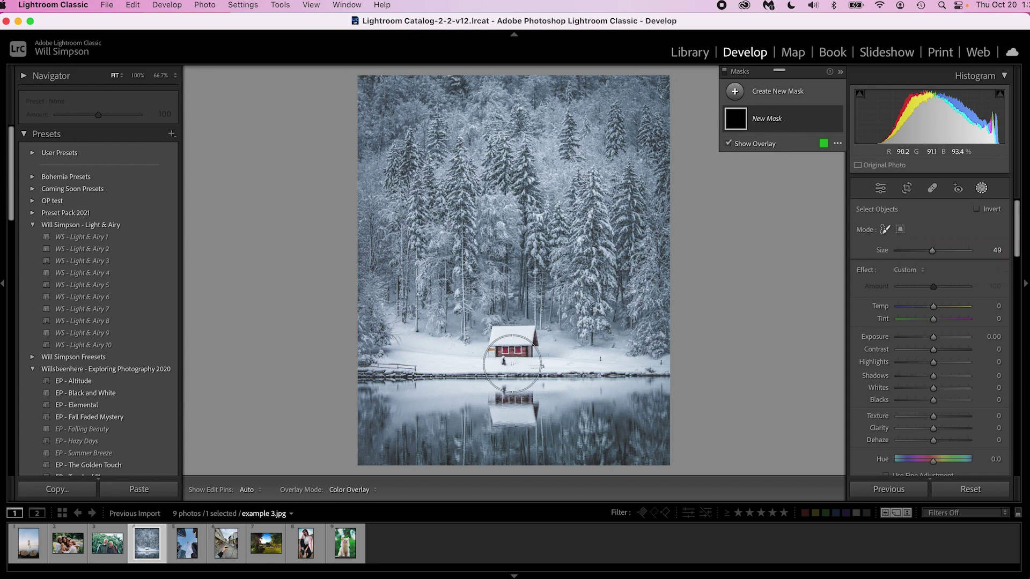
{"action": "key", "text": "z"}
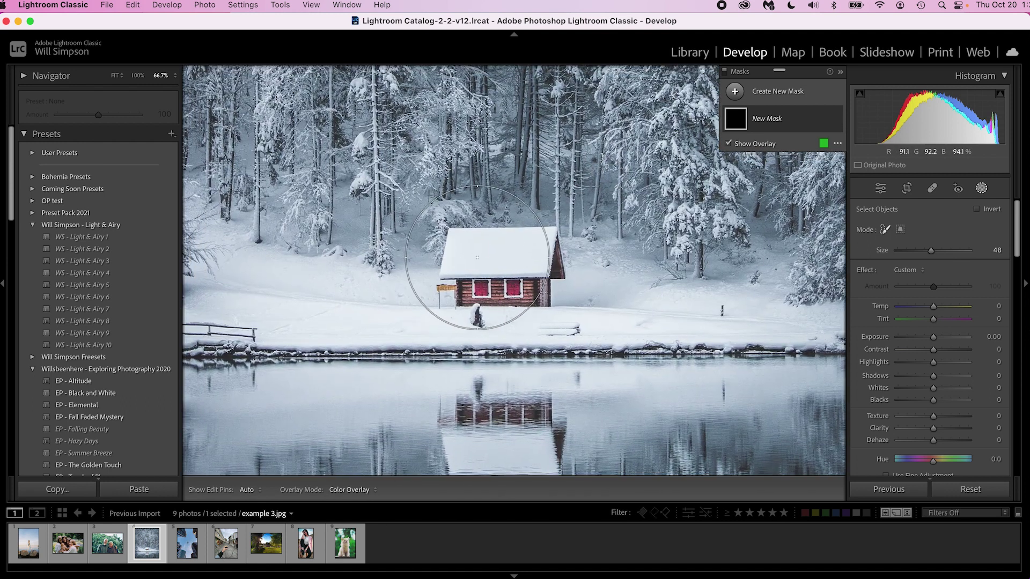
{"action": "scroll", "coordinate": [474, 254], "scroll_direction": "down", "scroll_amount": 5}
{"action": "left_click", "coordinate": [460, 249]}
{"action": "mouse_move", "coordinate": [460, 249]}
{"action": "left_mouse_down"}
{"action": "mouse_move", "coordinate": [488, 284]}
{"action": "mouse_move", "coordinate": [543, 283]}
{"action": "mouse_move", "coordinate": [531, 243]}
{"action": "mouse_move", "coordinate": [504, 260]}
{"action": "left_mouse_up"}
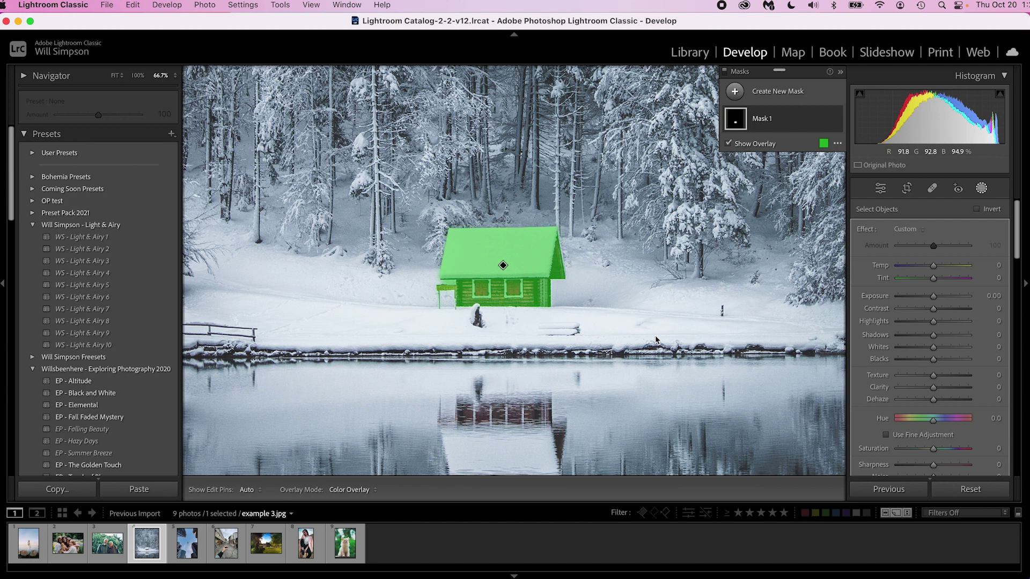
Inspect the cabin mask's edges around the sign beside the wall, and undo the mask.
{"action": "key", "text": "z"}
{"action": "scroll", "coordinate": [452, 283], "scroll_direction": "left", "scroll_amount": 5}
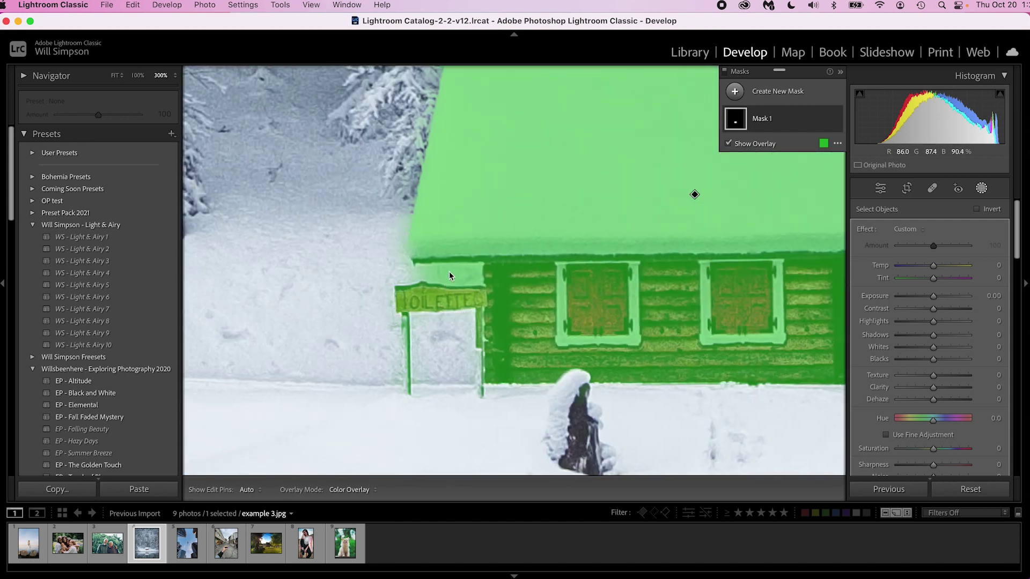
{"action": "key", "text": "z"}
{"action": "key", "text": "super+z"}
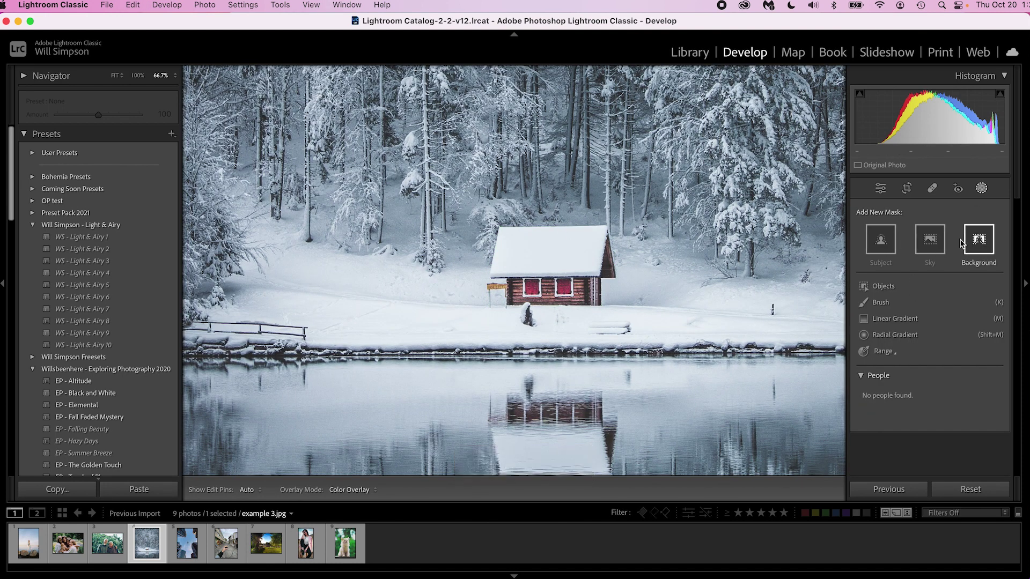
Create an object mask of the snow-covered cabin with a rectangular selection and check its edges around the sign.
{"action": "left_click", "coordinate": [891, 289]}
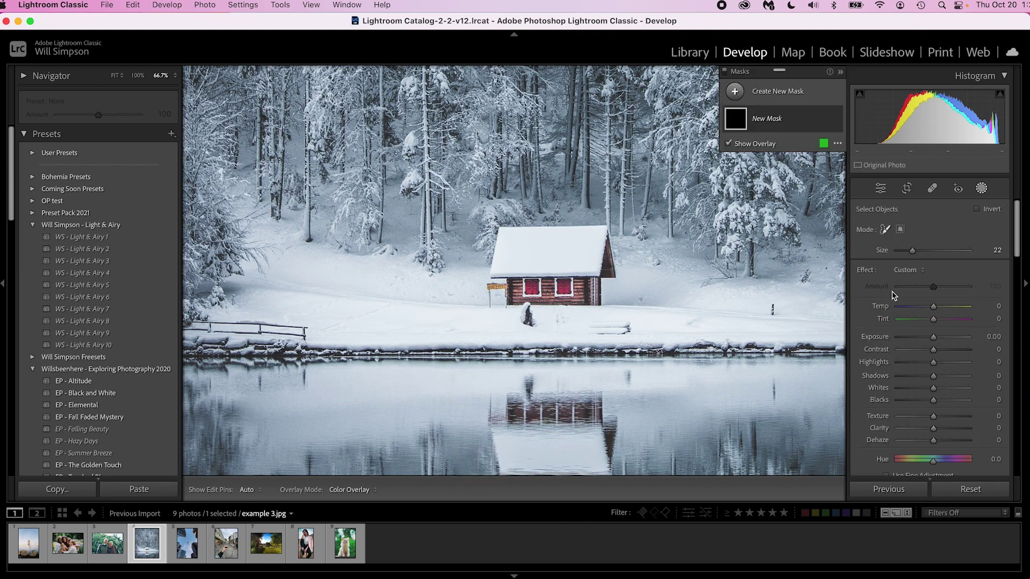
{"action": "left_click", "coordinate": [900, 229]}
{"action": "left_click_drag", "start_coordinate": [475, 217], "coordinate": [630, 313]}
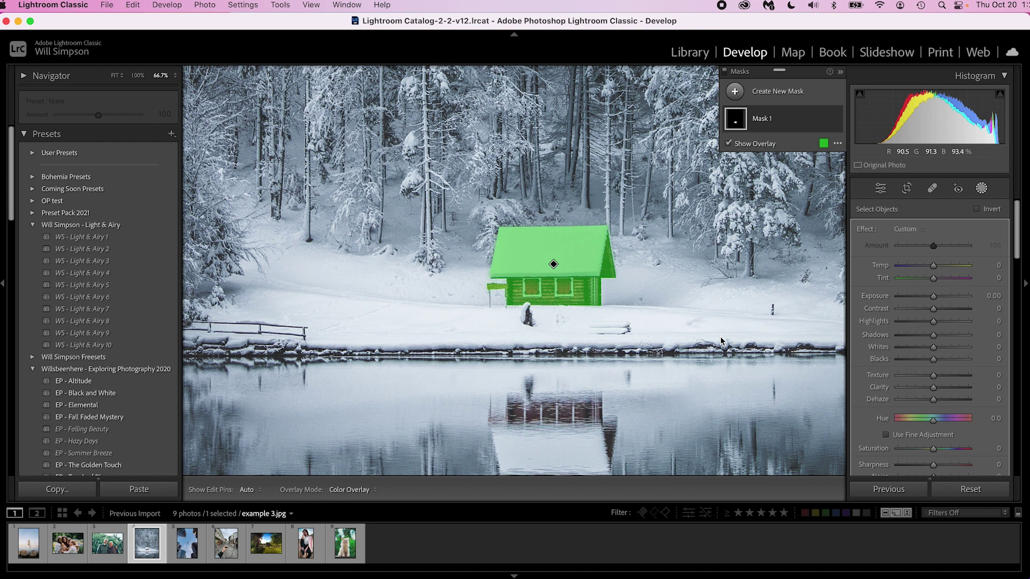
{"action": "key", "text": "super+equal"}
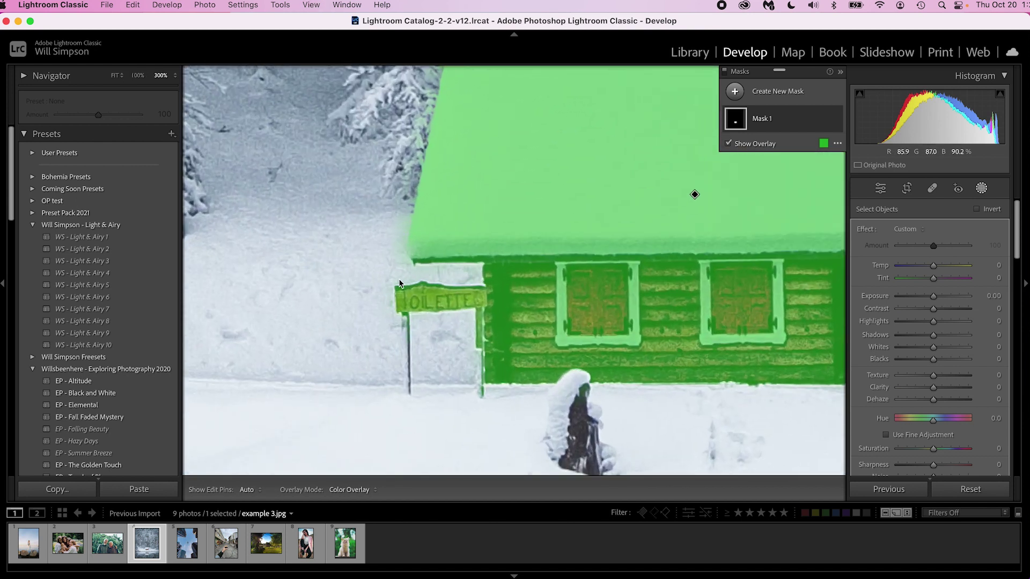
{"action": "left_click_drag", "start_coordinate": [524, 211], "coordinate": [515, 332]}
{"action": "key", "text": "z"}
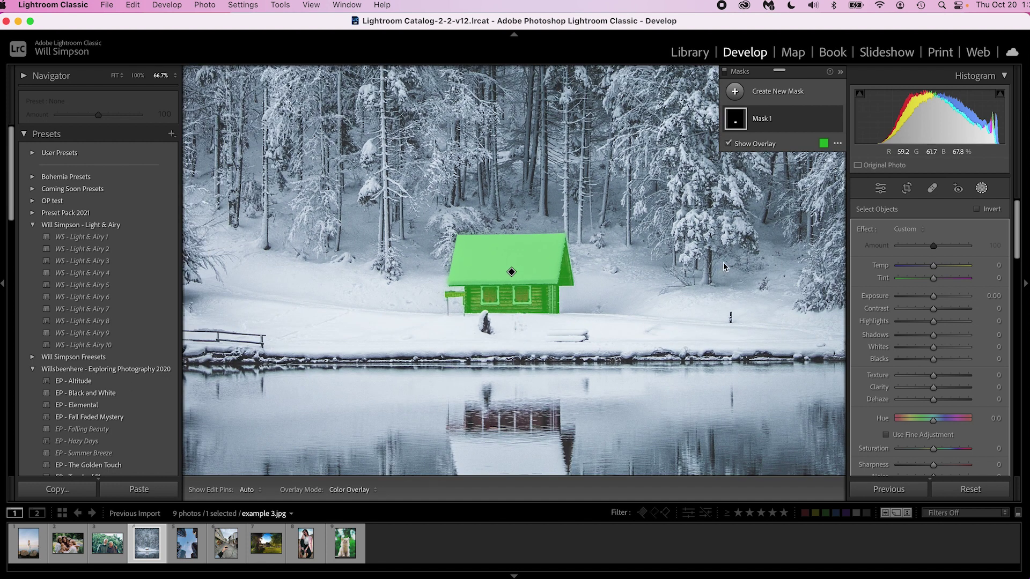
Add the cabin's reflection in the lake to the mask with a rectangular object selection and check its edges.
{"action": "left_click_drag", "start_coordinate": [626, 376], "coordinate": [629, 270]}
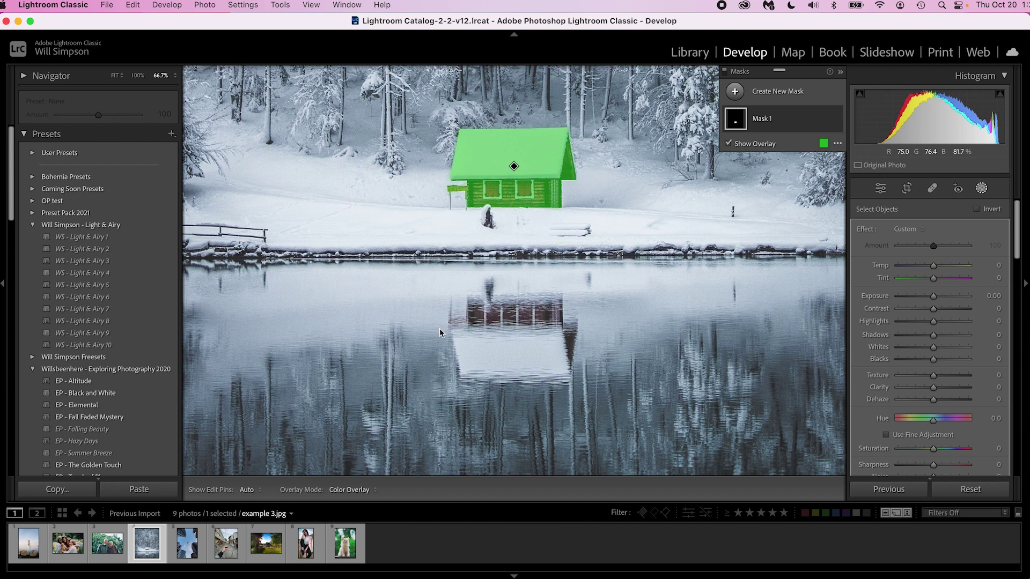
{"action": "left_click", "coordinate": [773, 121]}
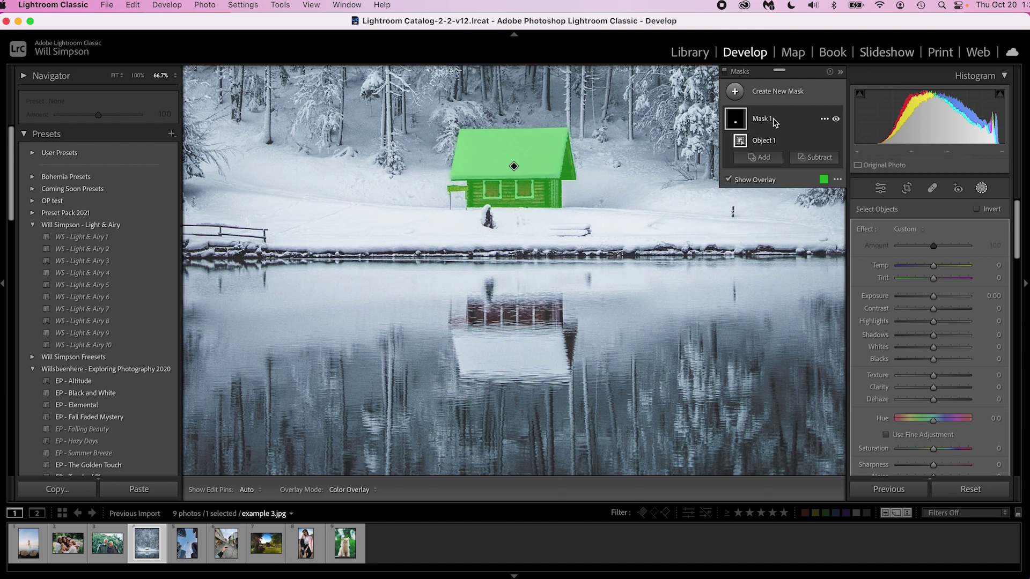
{"action": "left_click", "coordinate": [755, 160]}
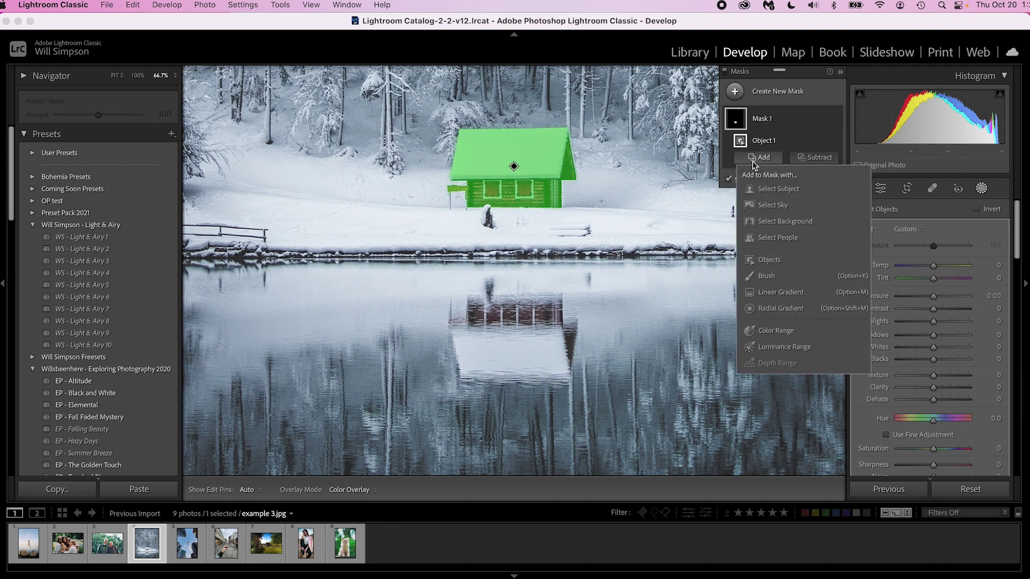
{"action": "left_click", "coordinate": [769, 260]}
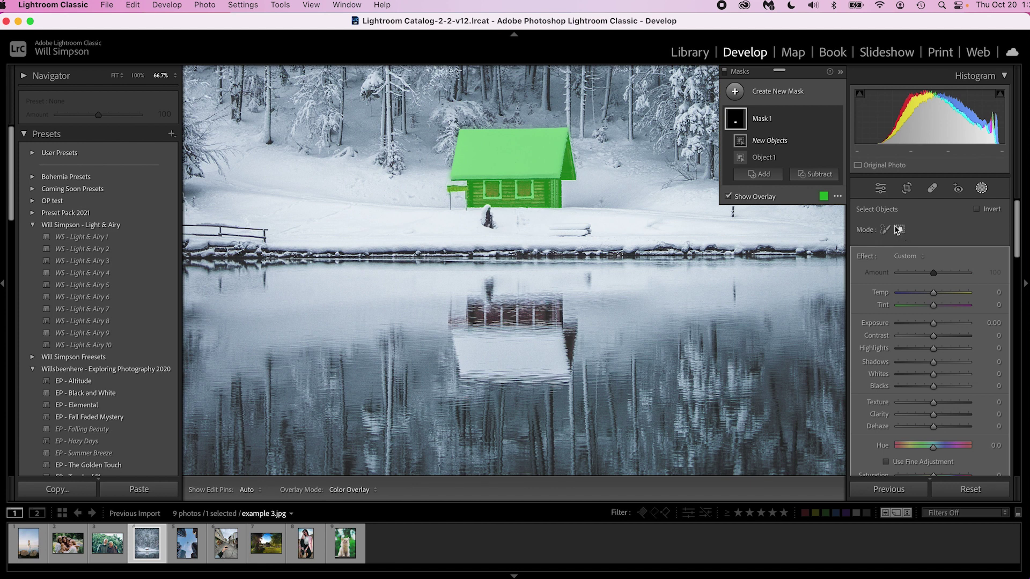
{"action": "left_click_drag", "start_coordinate": [427, 286], "coordinate": [599, 397]}
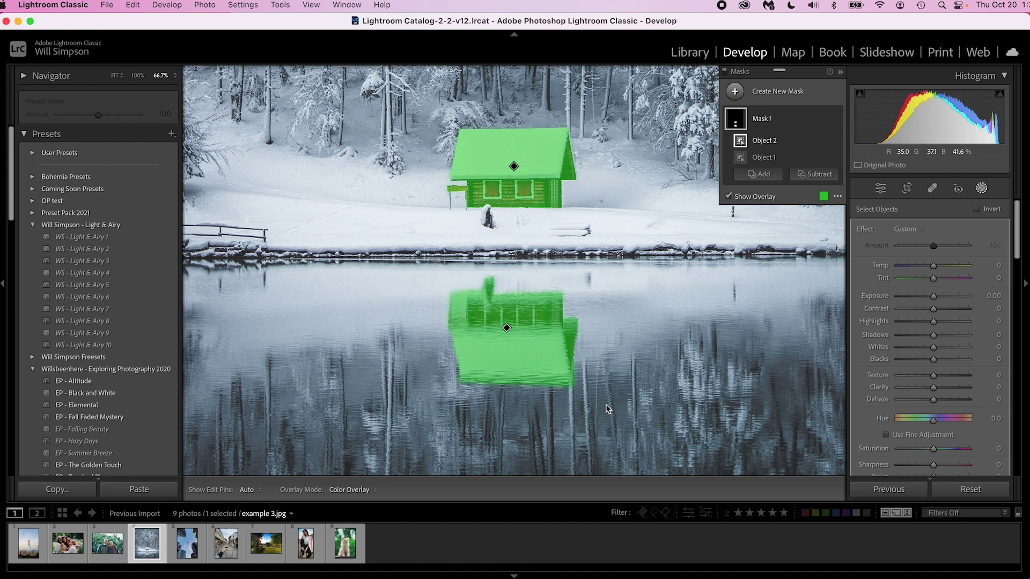
{"action": "key", "text": "z"}
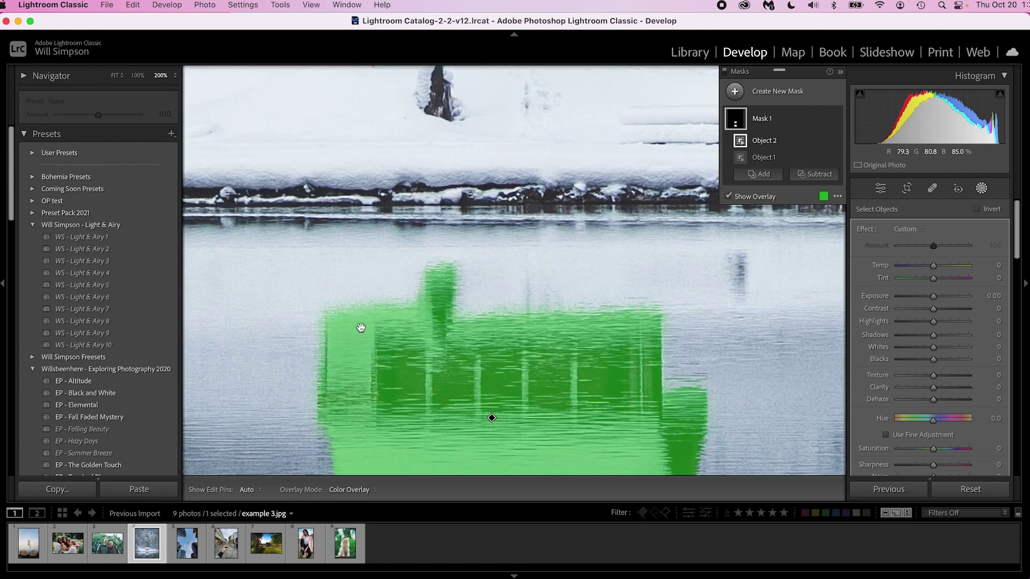
{"action": "left_click_drag", "start_coordinate": [360, 328], "coordinate": [376, 199]}
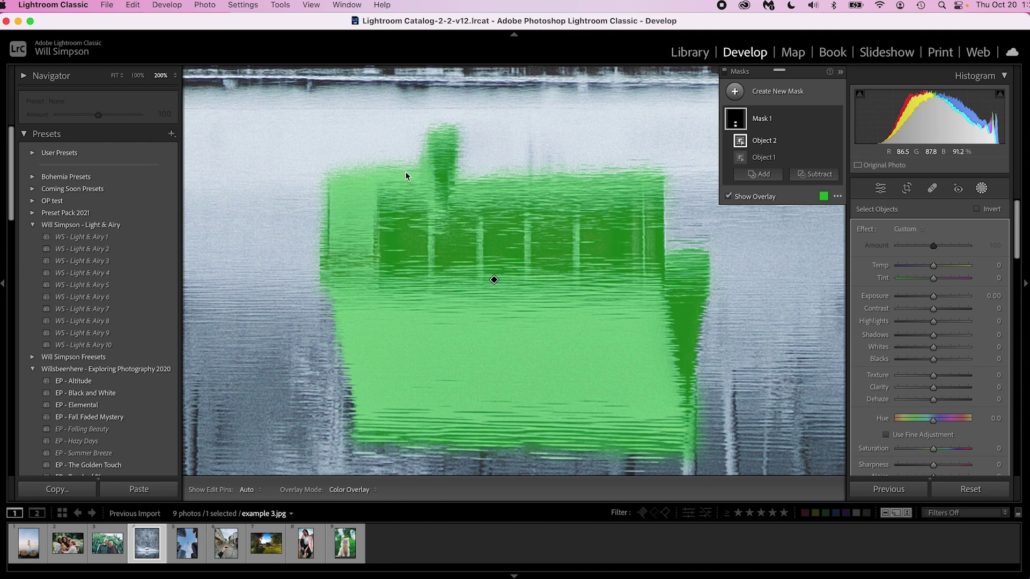
{"action": "key", "text": "z"}
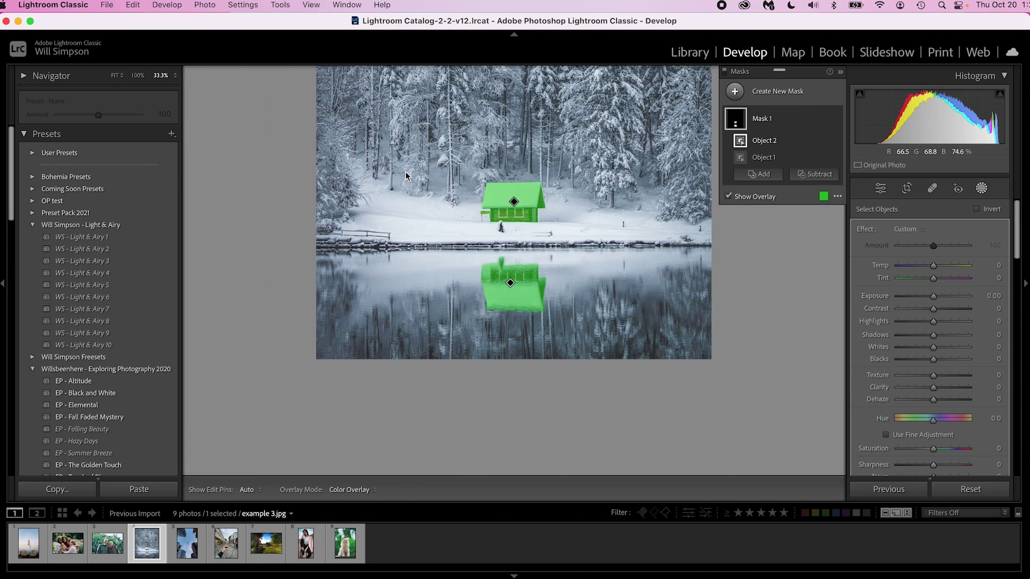
Delete the reflection object and the remaining cabin mask from example 3.jpg.
{"action": "key", "text": "super+minus"}
{"action": "key", "text": "super+minus"}
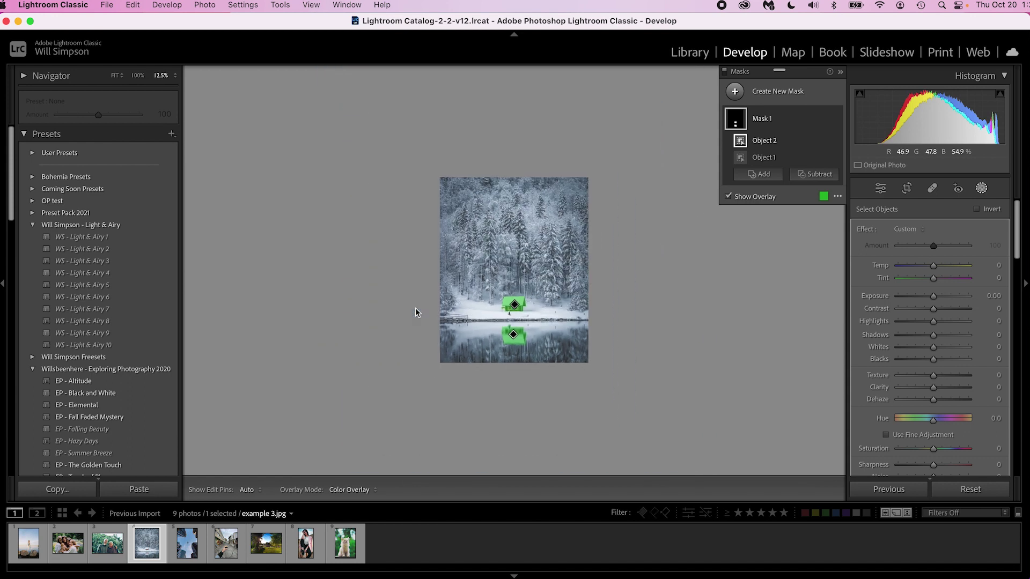
{"action": "key", "text": "super+equal"}
{"action": "key", "text": "BackSpace"}
{"action": "left_click", "coordinate": [773, 113]}
{"action": "key", "text": "BackSpace"}
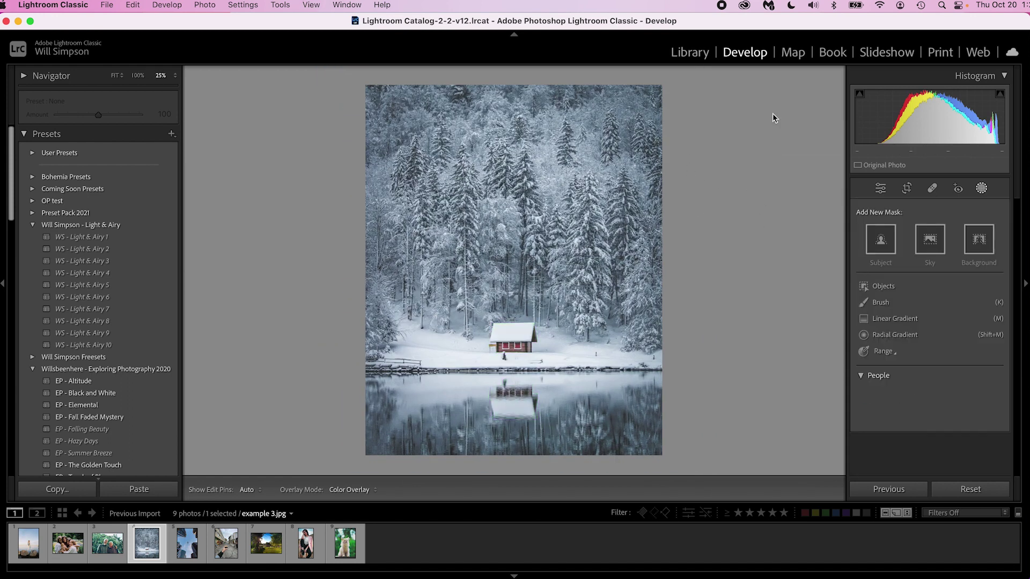
Open example 1.jpg and try to create a subject mask of the airplane.
{"action": "left_click", "coordinate": [186, 543]}
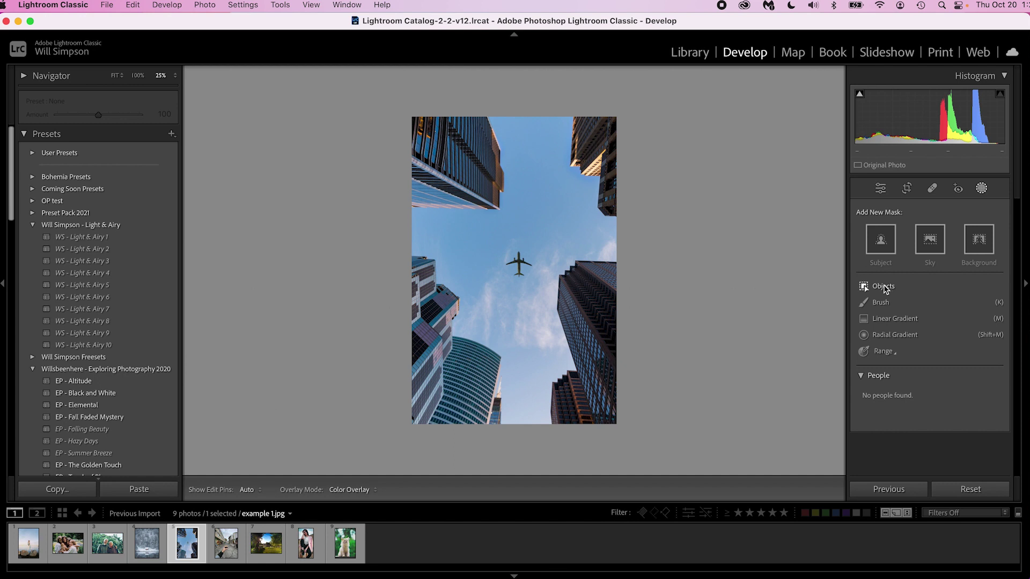
{"action": "left_click", "coordinate": [878, 233]}
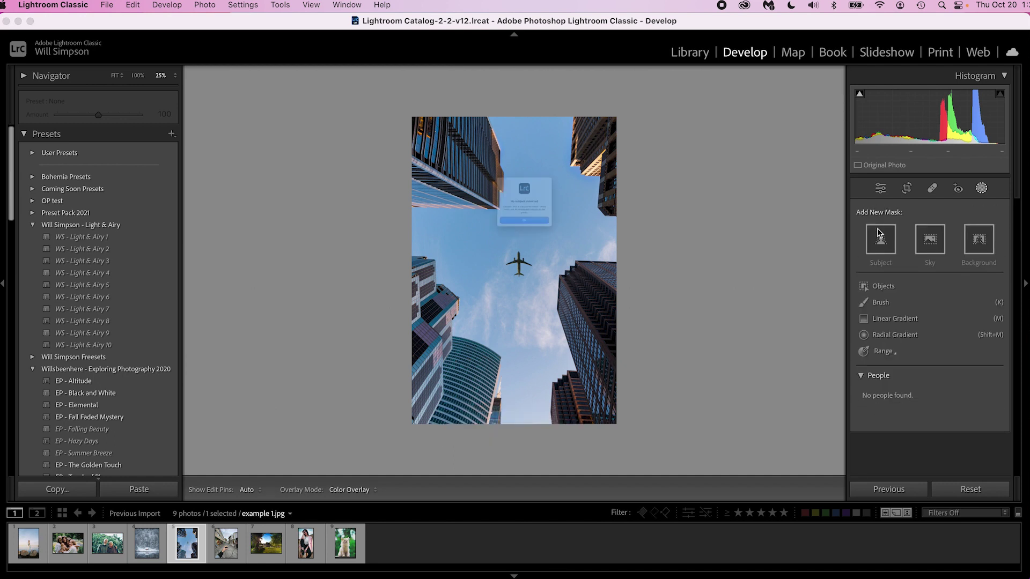
{"action": "left_click", "coordinate": [531, 253]}
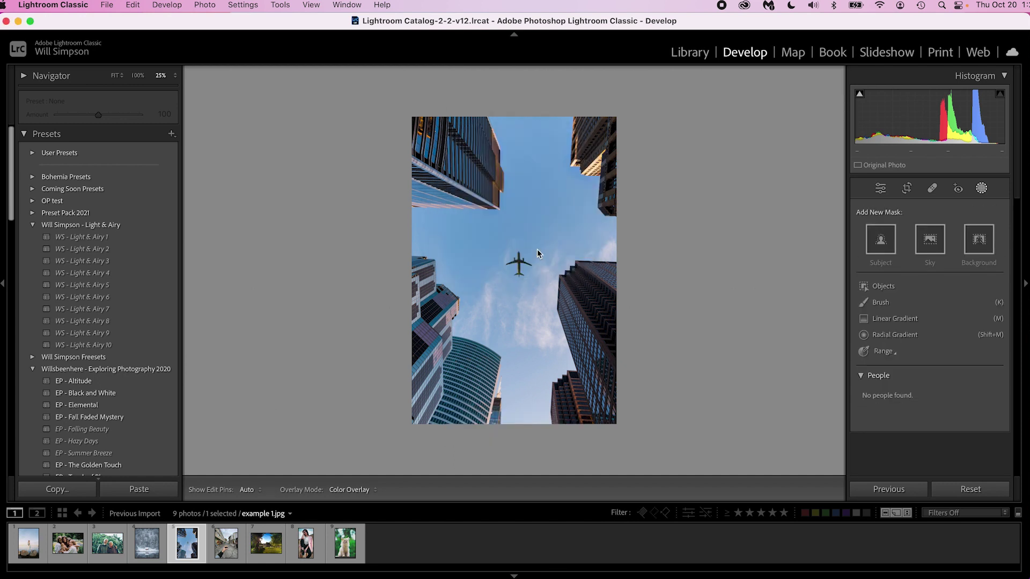
Create an object mask of the airplane by brushing over it with Select Objects, and inspect it up close.
{"action": "left_click", "coordinate": [880, 287]}
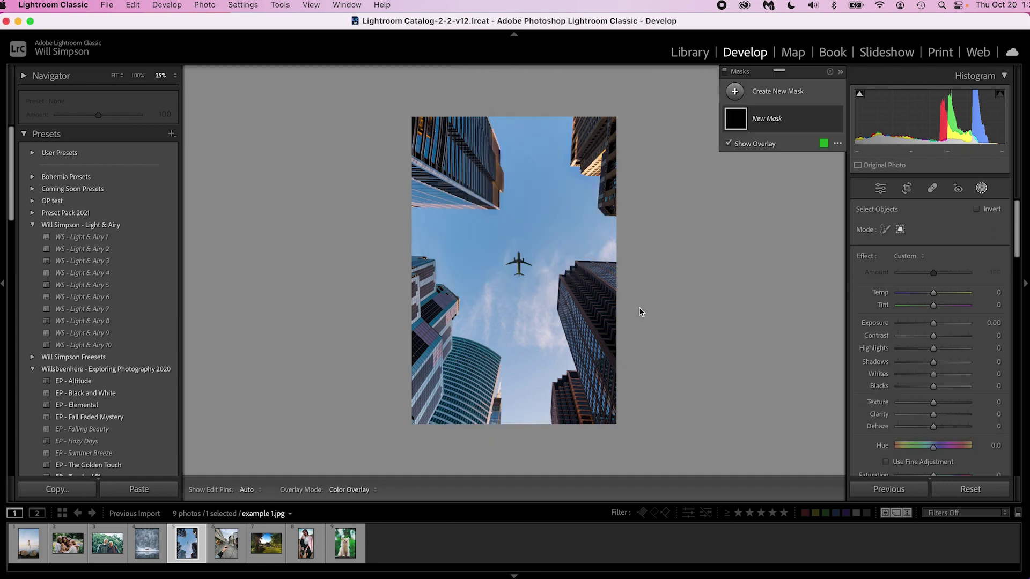
{"action": "left_click", "coordinate": [882, 232]}
{"action": "left_click_drag", "start_coordinate": [510, 265], "coordinate": [523, 261]}
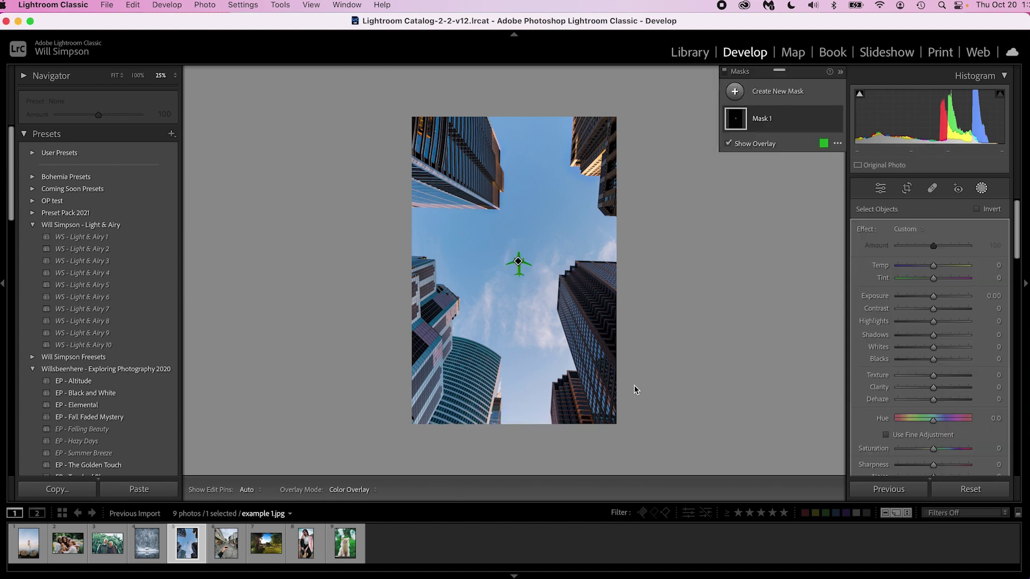
{"action": "key", "text": "z"}
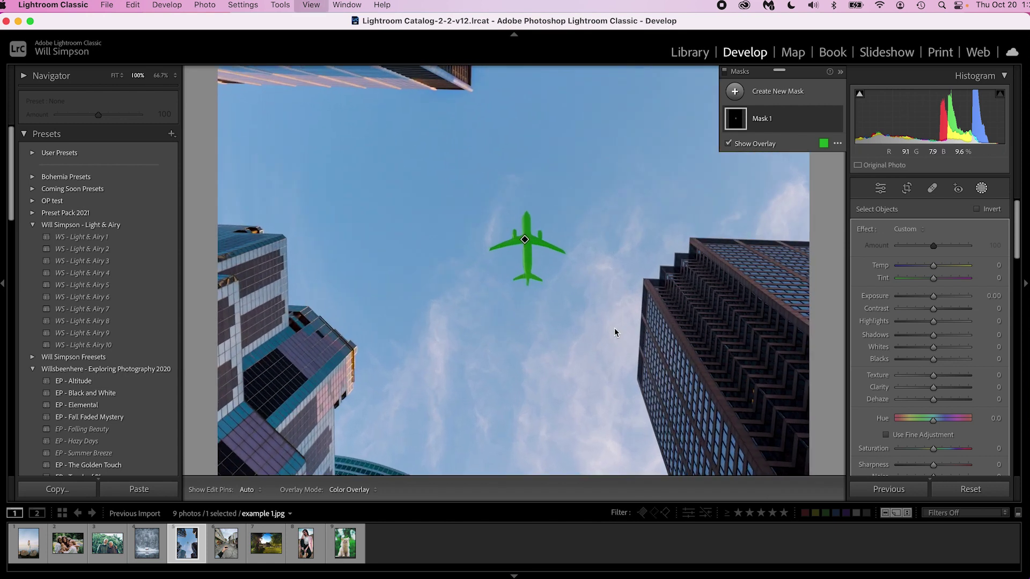
{"action": "left_click_drag", "start_coordinate": [611, 315], "coordinate": [578, 351]}
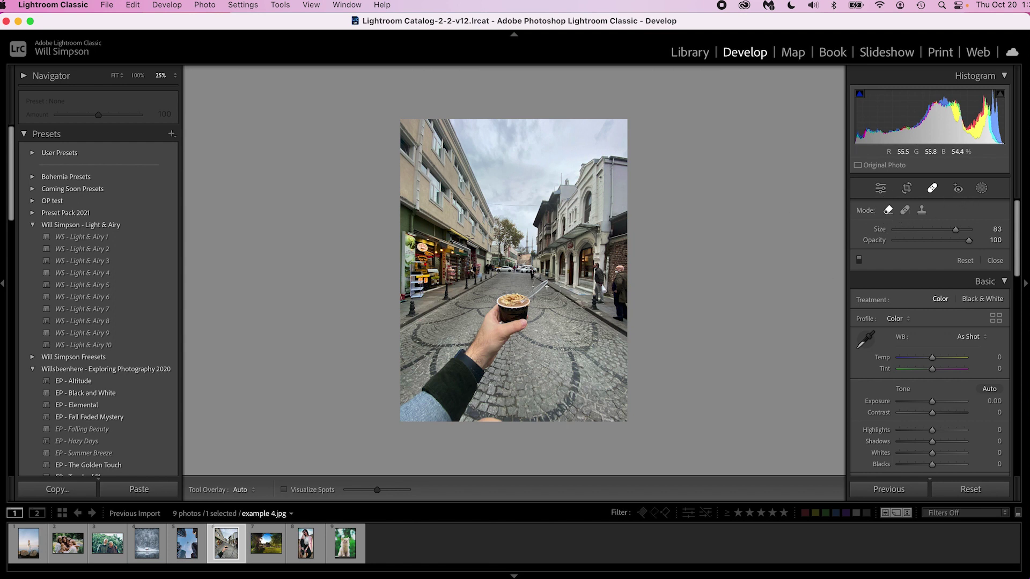
Remove the coffee cup, hand and arm from example 4.jpg with Content-Aware Remove, using the cobblestones as a custom source.
{"action": "left_click_drag", "start_coordinate": [546, 286], "coordinate": [531, 298]}
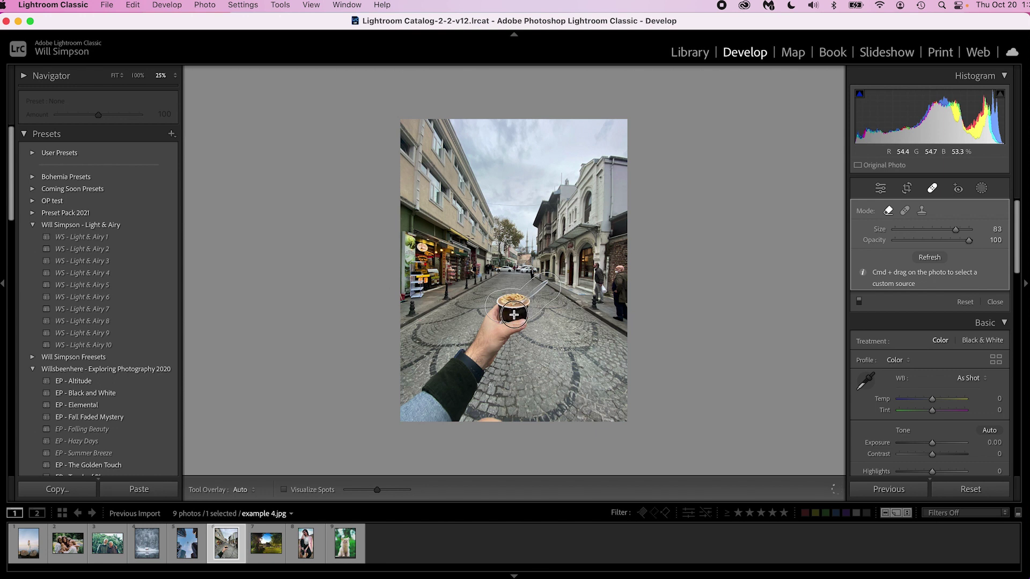
{"action": "mouse_move", "coordinate": [471, 351]}
{"action": "left_mouse_down"}
{"action": "mouse_move", "coordinate": [404, 409]}
{"action": "mouse_move", "coordinate": [408, 423]}
{"action": "mouse_move", "coordinate": [441, 421]}
{"action": "mouse_move", "coordinate": [458, 401]}
{"action": "mouse_move", "coordinate": [433, 412]}
{"action": "mouse_move", "coordinate": [495, 344]}
{"action": "left_mouse_up"}
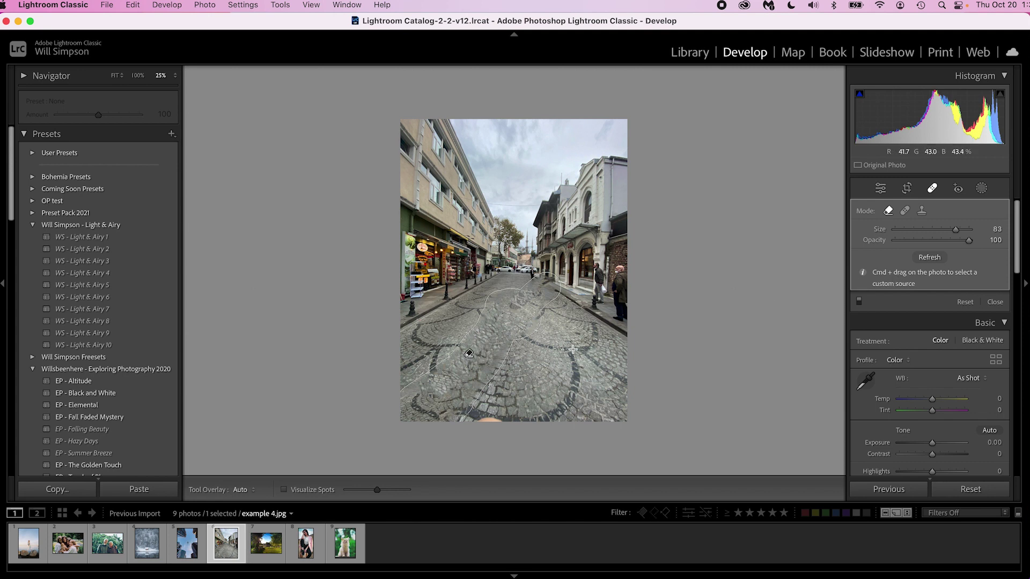
{"action": "left_click_drag", "start_coordinate": [571, 334], "coordinate": [527, 423]}
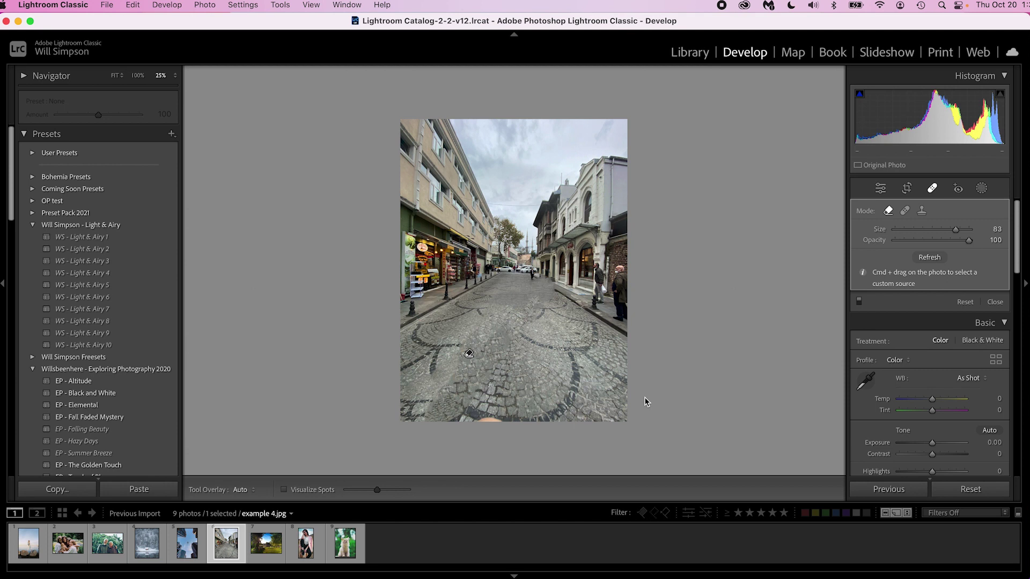
Refresh the generated fill on the street and set the removal's size to 72 and opacity to 60.
{"action": "left_click", "coordinate": [930, 257]}
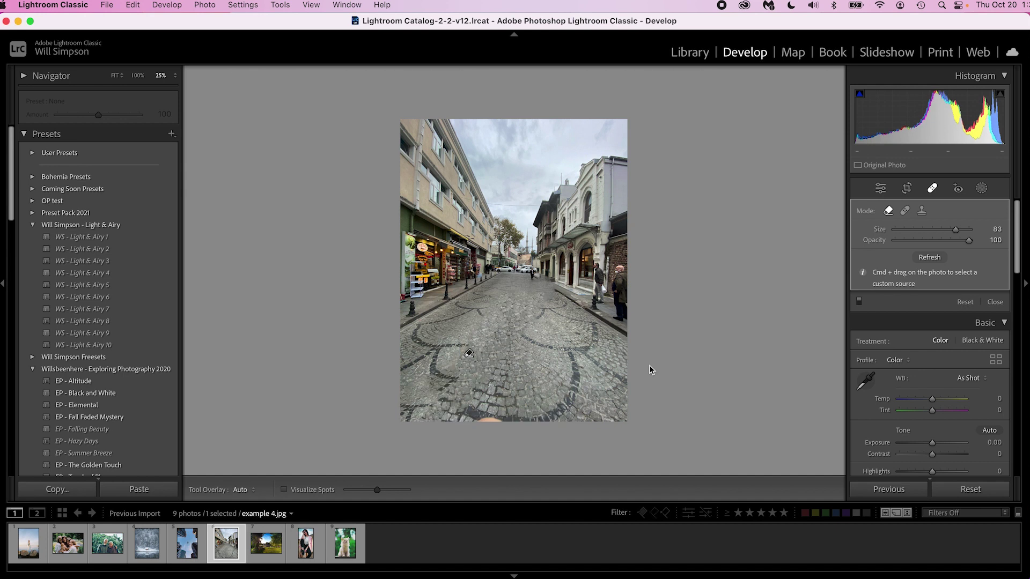
{"action": "left_click_drag", "start_coordinate": [954, 229], "coordinate": [939, 244]}
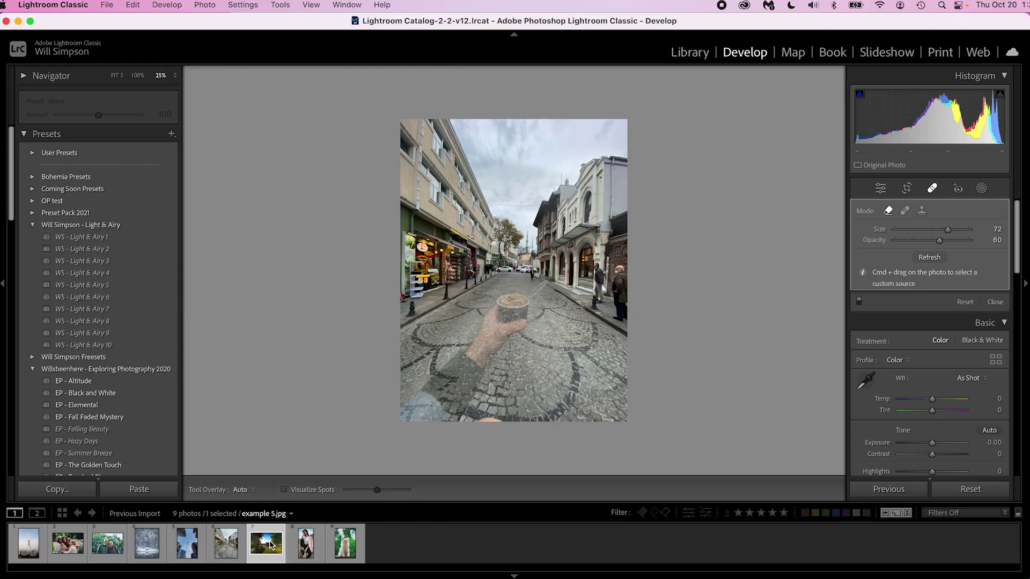
Open example 5.jpg, apply Content-Aware Remove to the yellow striped trash bin beside the bench at size 79, and set the opacity to 100.
{"action": "left_click", "coordinate": [267, 544]}
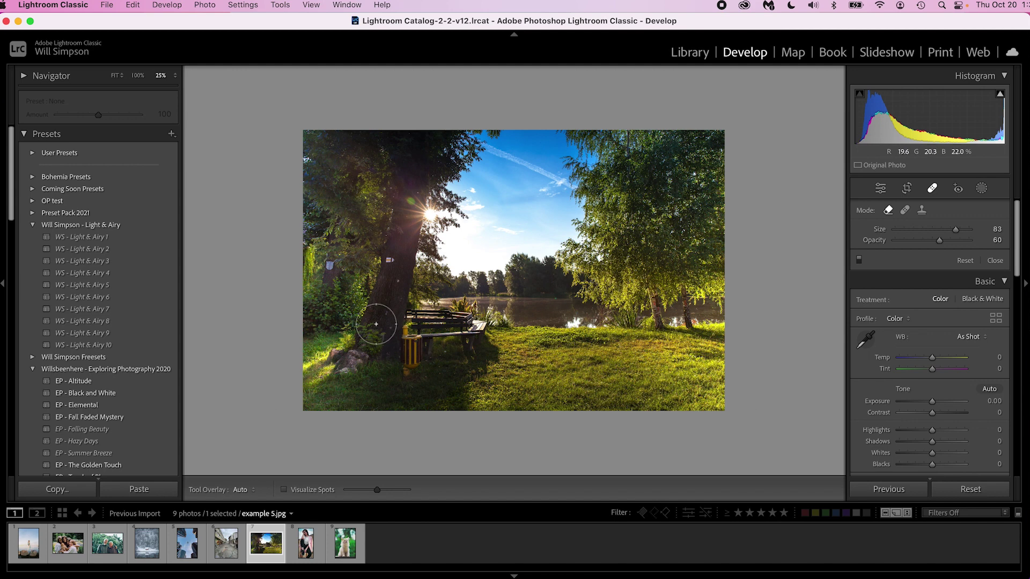
{"action": "key", "text": "super+equal"}
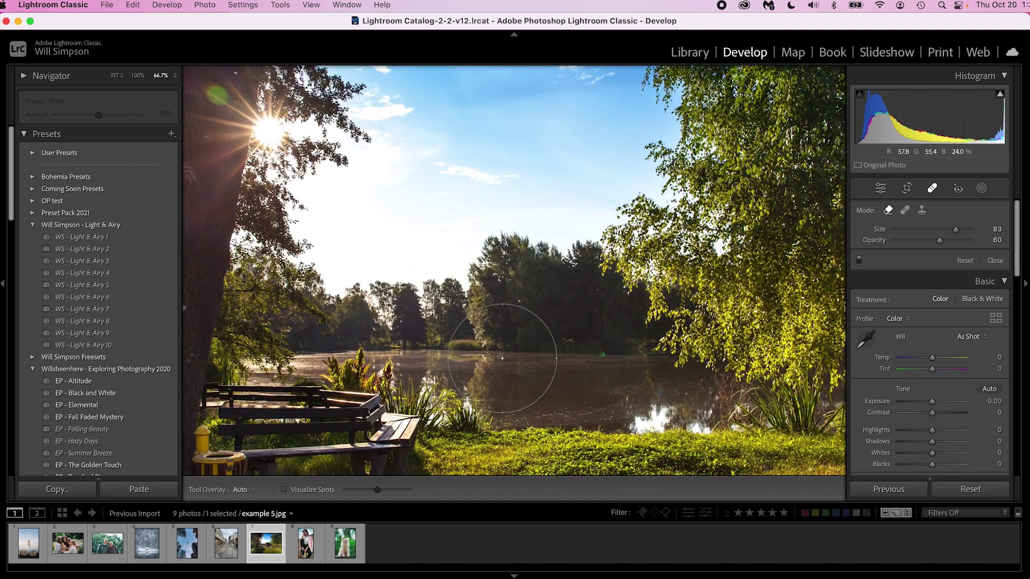
{"action": "mouse_move", "coordinate": [472, 367]}
{"action": "left_mouse_down"}
{"action": "mouse_move", "coordinate": [746, 242]}
{"action": "mouse_move", "coordinate": [723, 185]}
{"action": "left_mouse_up"}
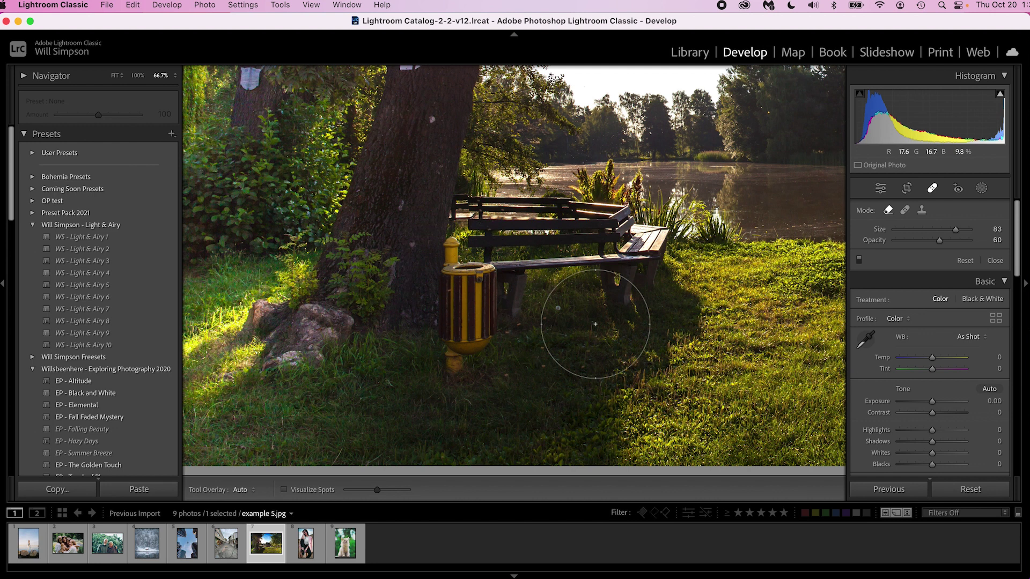
{"action": "scroll", "coordinate": [493, 295], "scroll_direction": "down", "scroll_amount": 1}
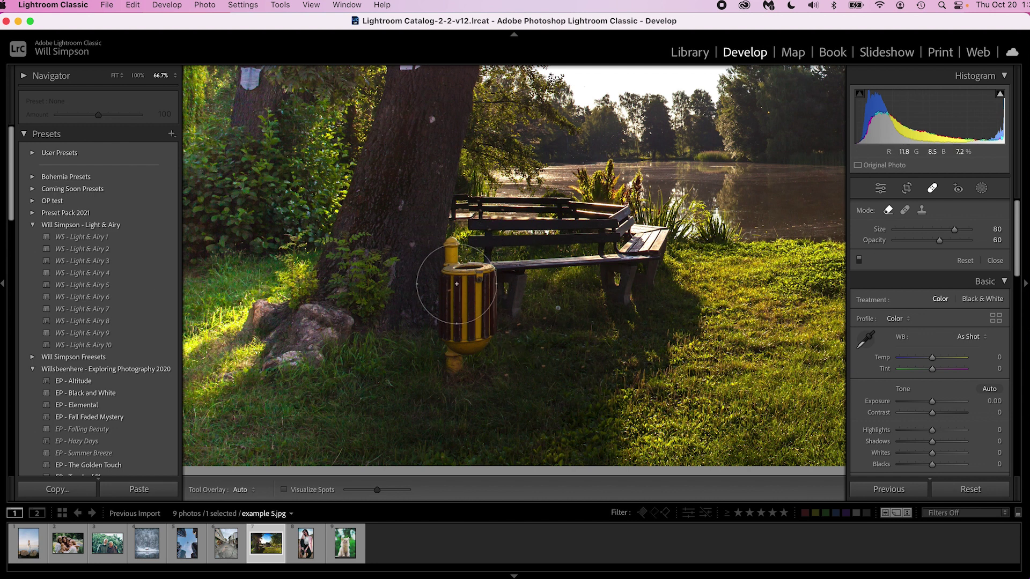
{"action": "left_click", "coordinate": [469, 282]}
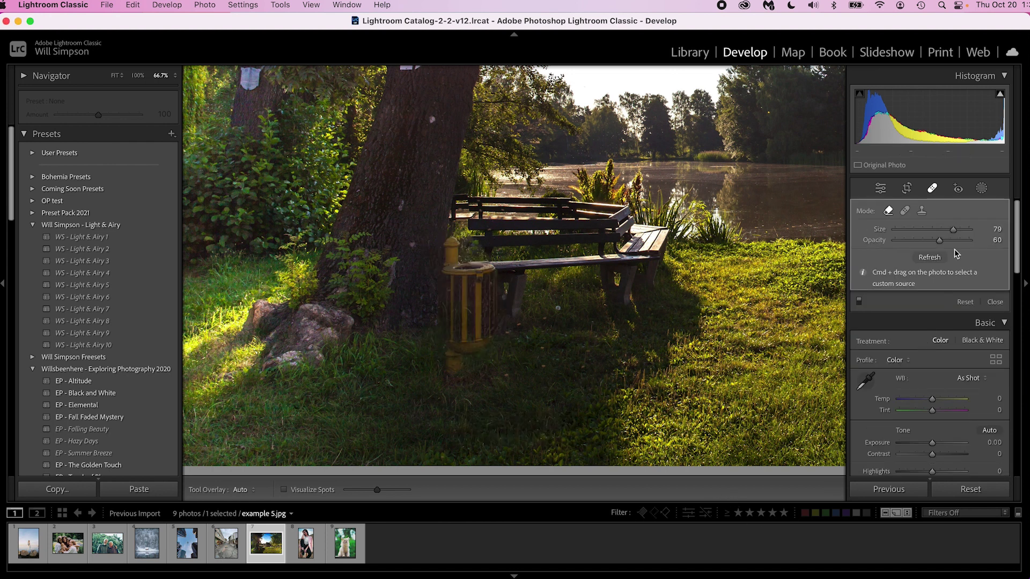
{"action": "left_click_drag", "start_coordinate": [966, 241], "coordinate": [984, 240]}
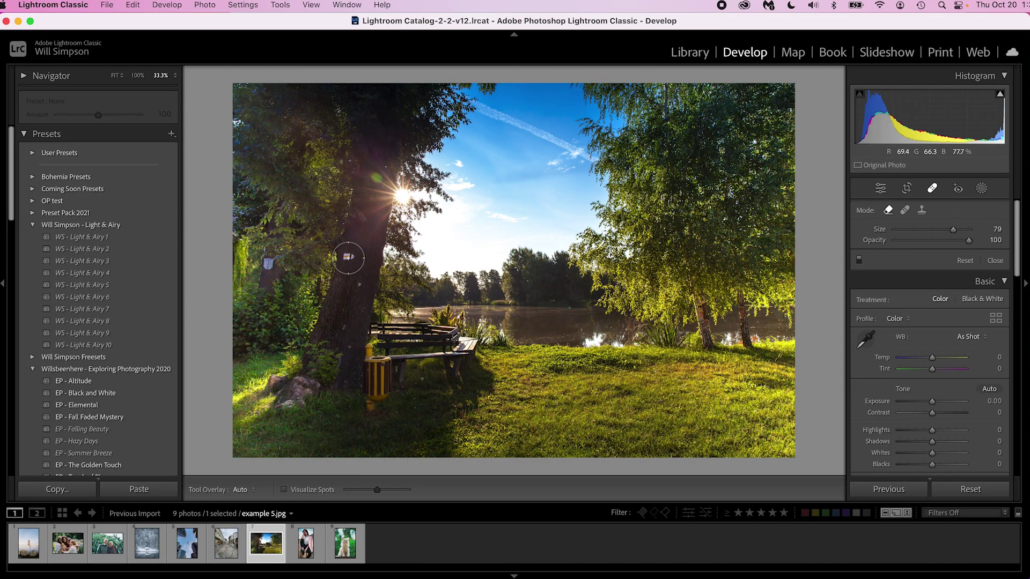
Remove the small signs from the tree trunks with Content-Aware Remove at size 77.
{"action": "scroll", "coordinate": [348, 257], "scroll_direction": "down", "scroll_amount": 3}
{"action": "left_click", "coordinate": [348, 257]}
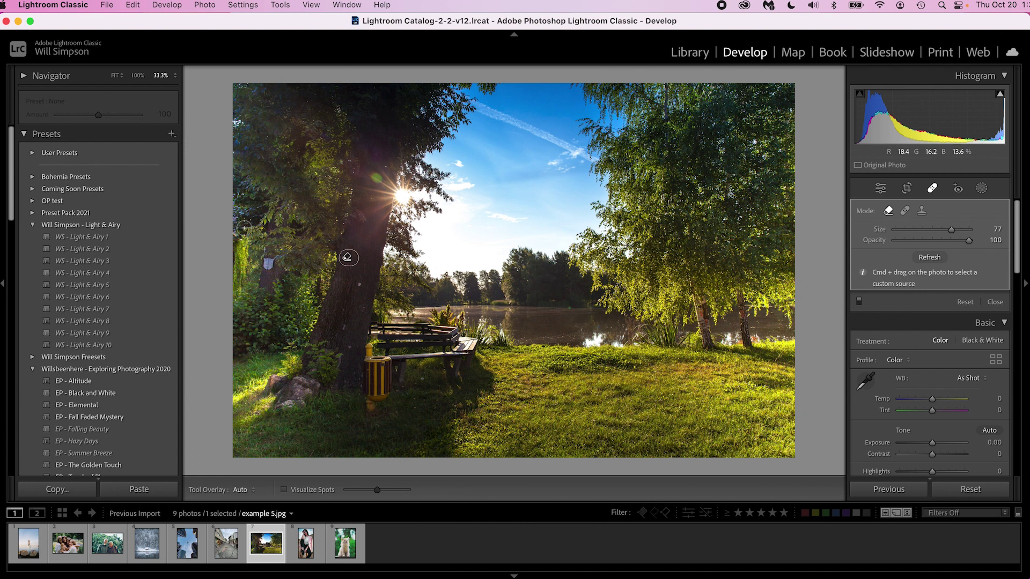
{"action": "left_click", "coordinate": [268, 264]}
{"action": "left_click", "coordinate": [274, 294]}
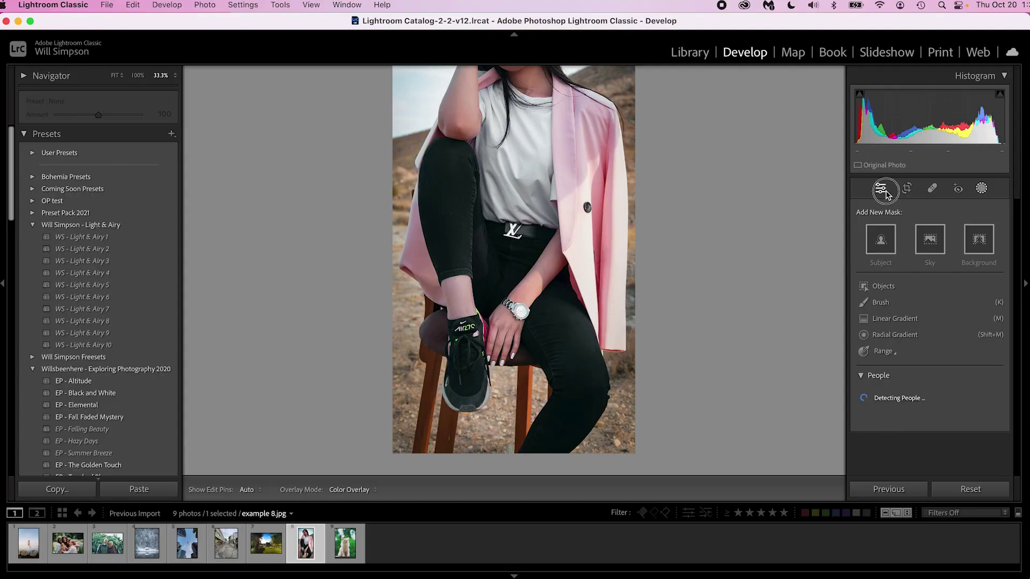
Open the person mask options for Person 1 in example 8.jpg, preview the Face Skin selection, clear it, and examine the face up close.
{"action": "left_click", "coordinate": [883, 190]}
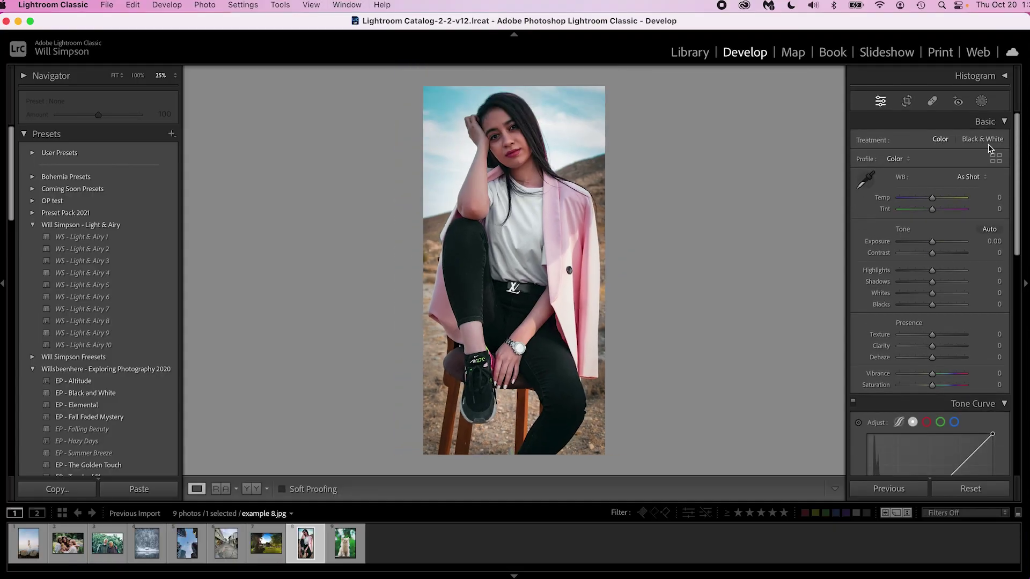
{"action": "left_click", "coordinate": [982, 101]}
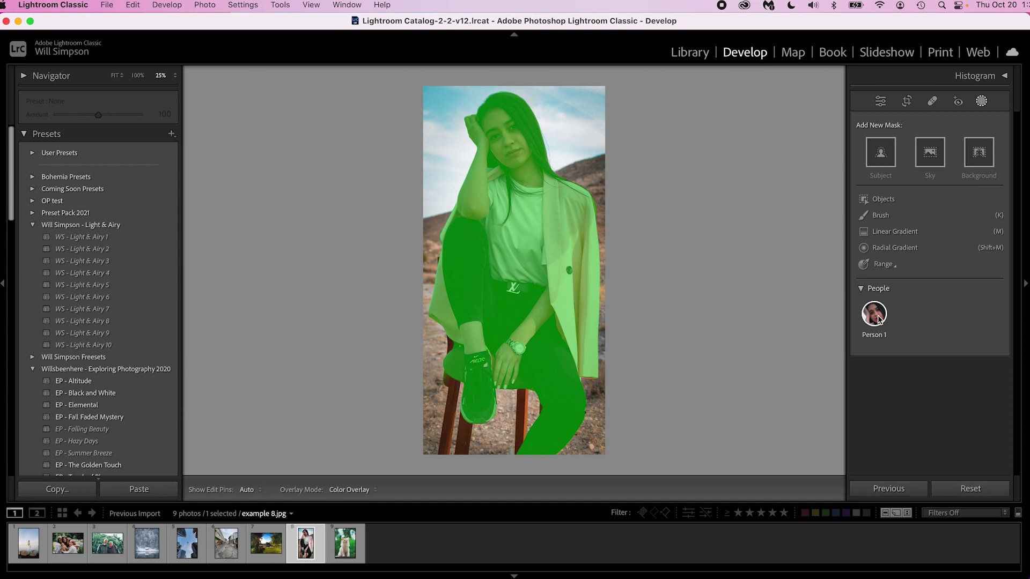
{"action": "left_click", "coordinate": [875, 315]}
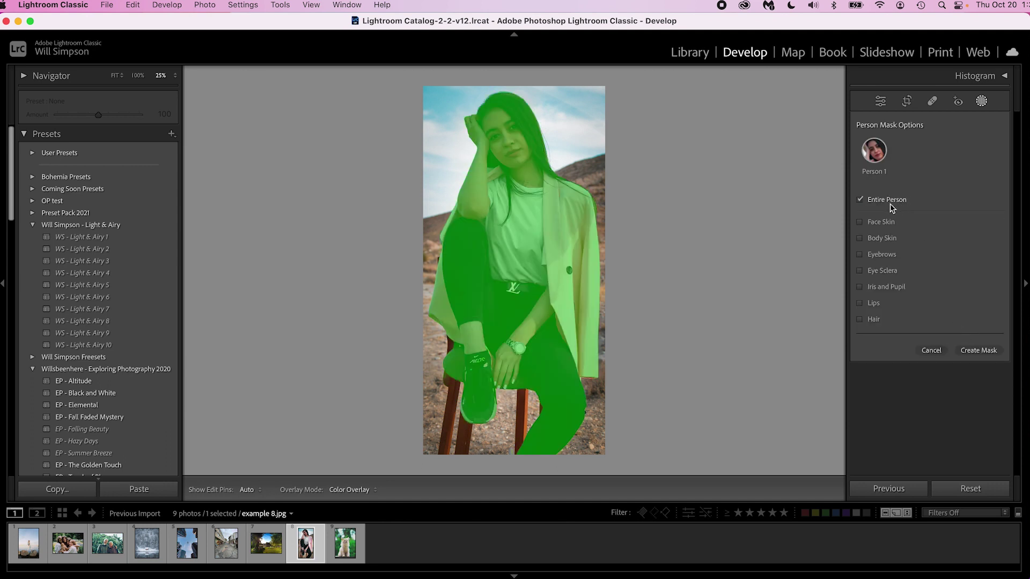
{"action": "left_click", "coordinate": [880, 222]}
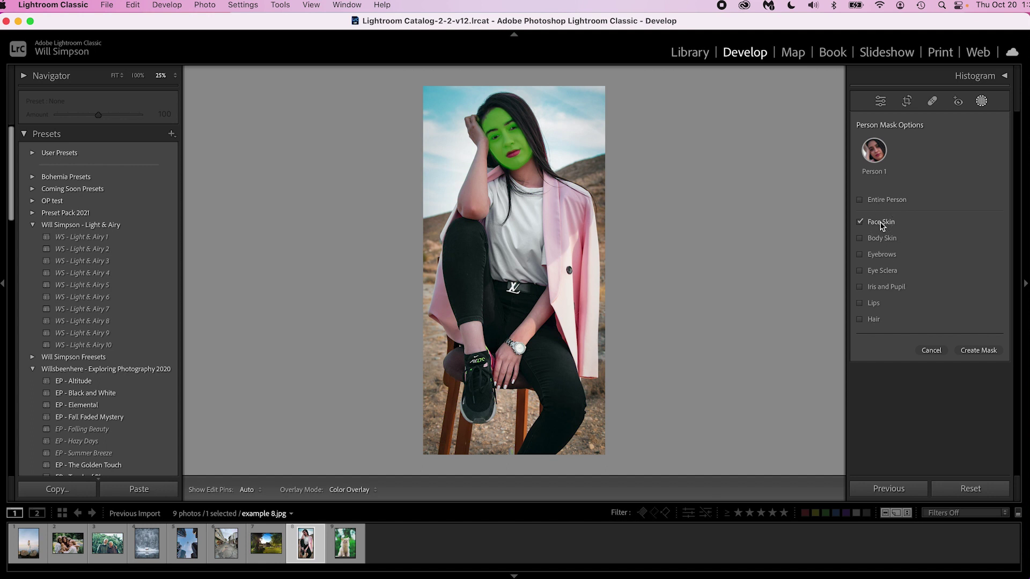
{"action": "left_click", "coordinate": [879, 223]}
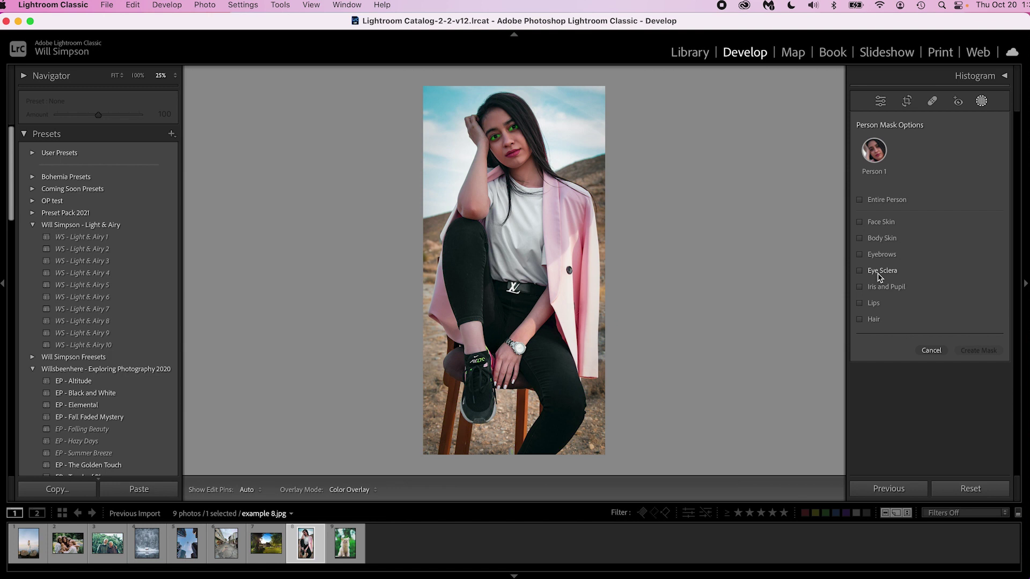
{"action": "key", "text": "super+equal"}
{"action": "key", "text": "super+equal"}
{"action": "key", "text": "super+equal"}
{"action": "scroll", "coordinate": [672, 263], "scroll_direction": "up", "scroll_amount": 5}
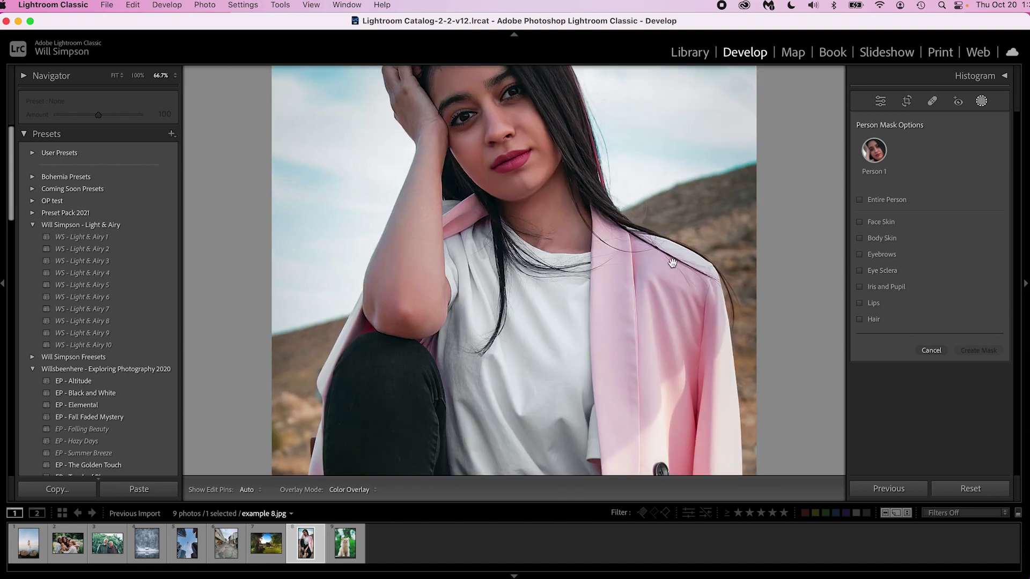
{"action": "scroll", "coordinate": [673, 263], "scroll_direction": "up", "scroll_amount": 3}
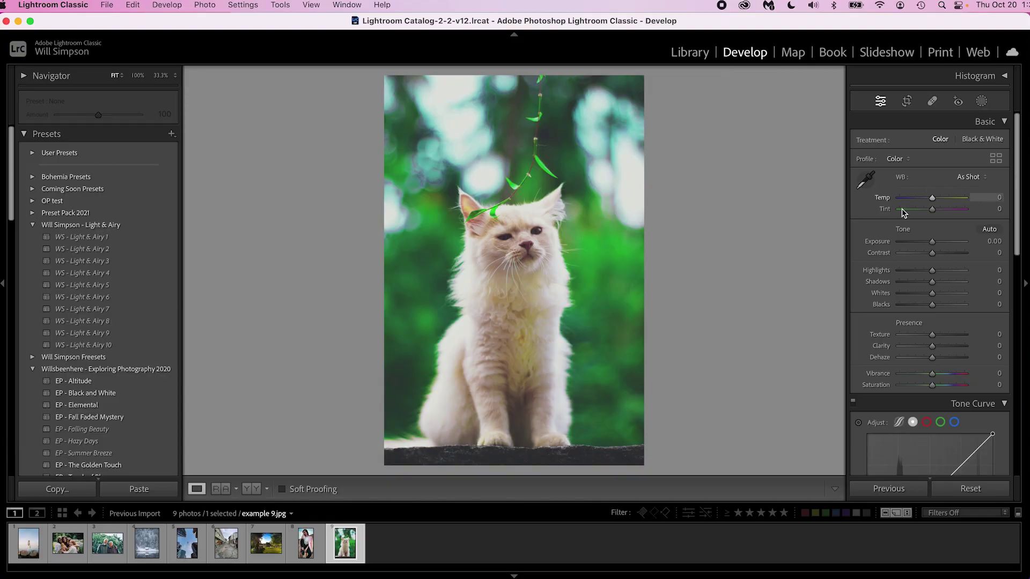
Create a Select Subject mask for the cat in example 9.jpg.
{"action": "left_click", "coordinate": [982, 107]}
{"action": "left_click", "coordinate": [880, 145]}
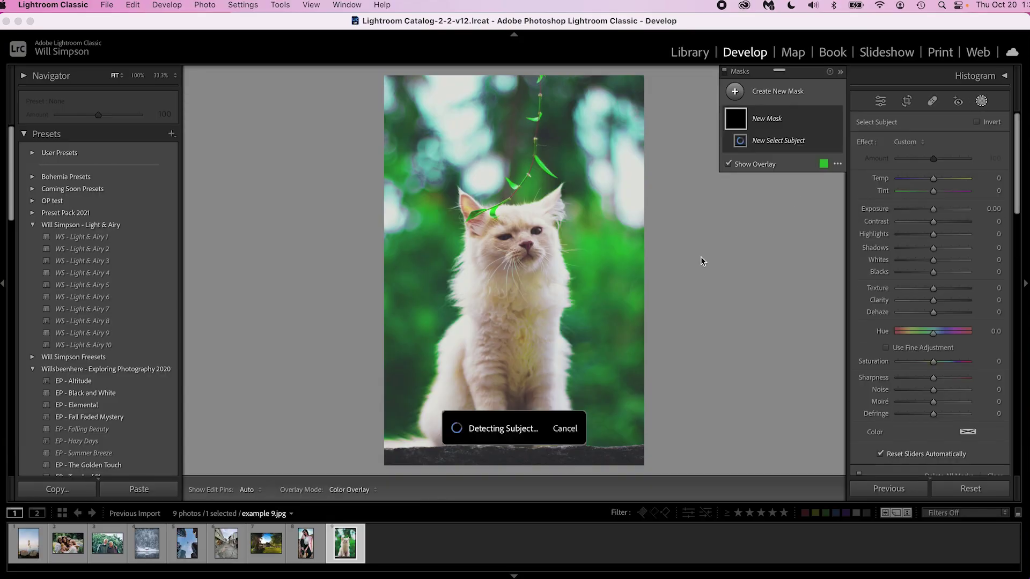